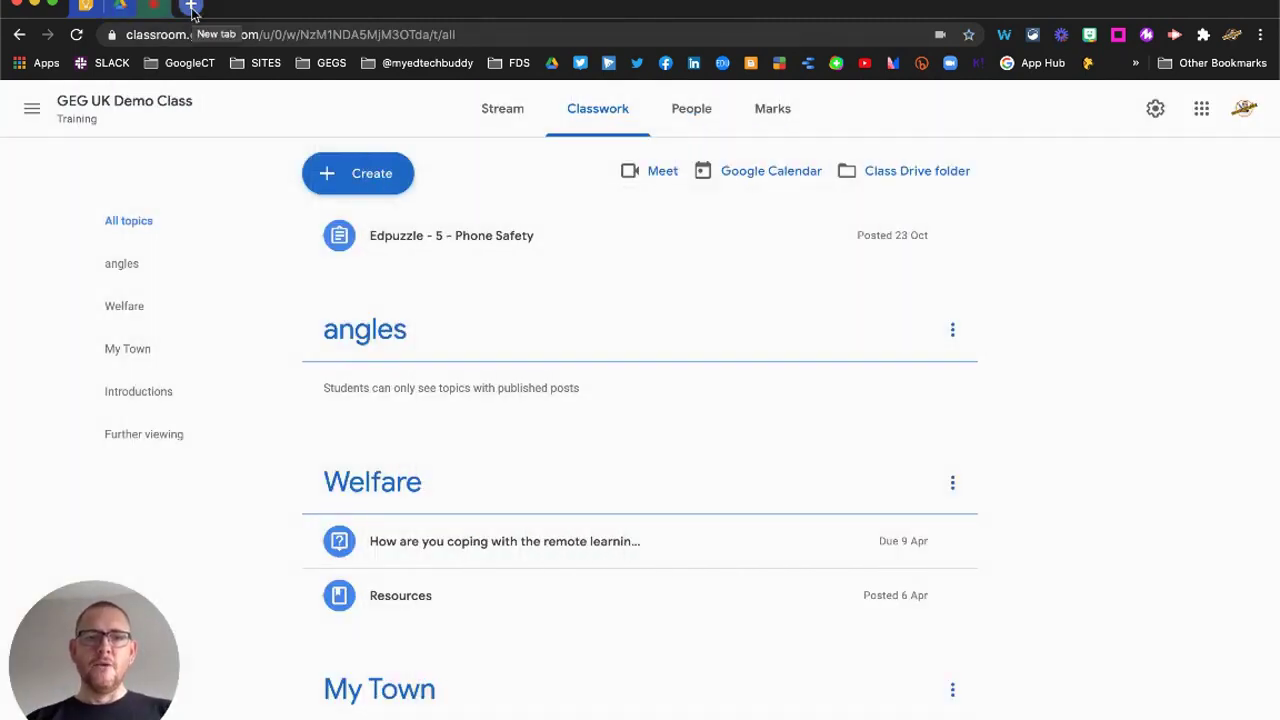
- Create a quiz assignment titled 'Do now: Angles in a polygon' with instructions to answer and complete follow-up activities
{"action": "left_click", "coordinate": [366, 174]}
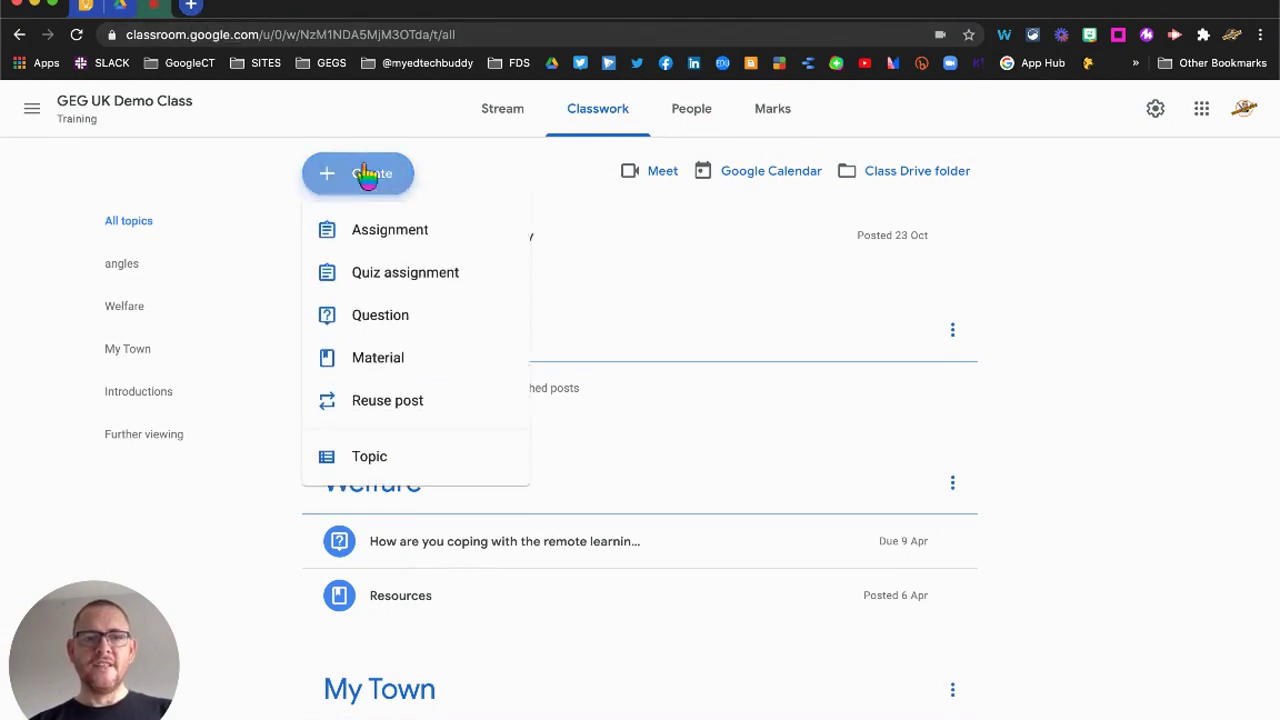
{"action": "left_click", "coordinate": [417, 276]}
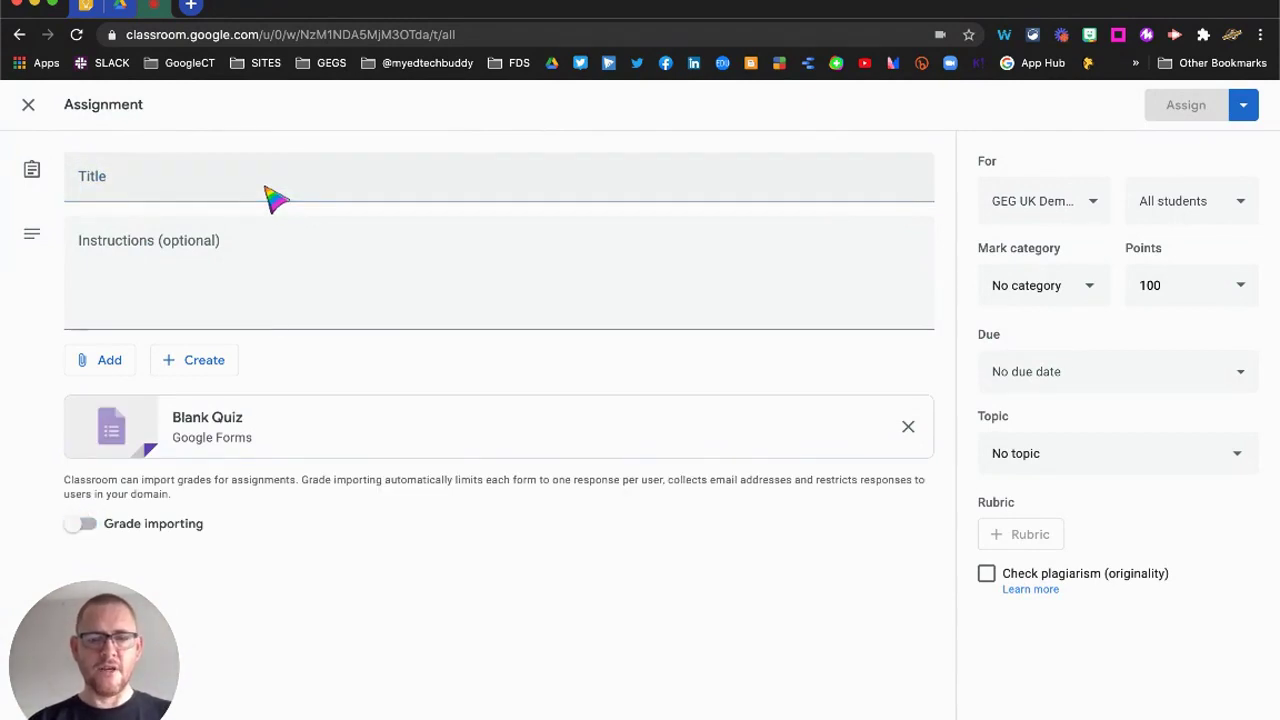
{"action": "left_click", "coordinate": [232, 198]}
{"action": "type", "text": "Do now: Angles in a polygon"}
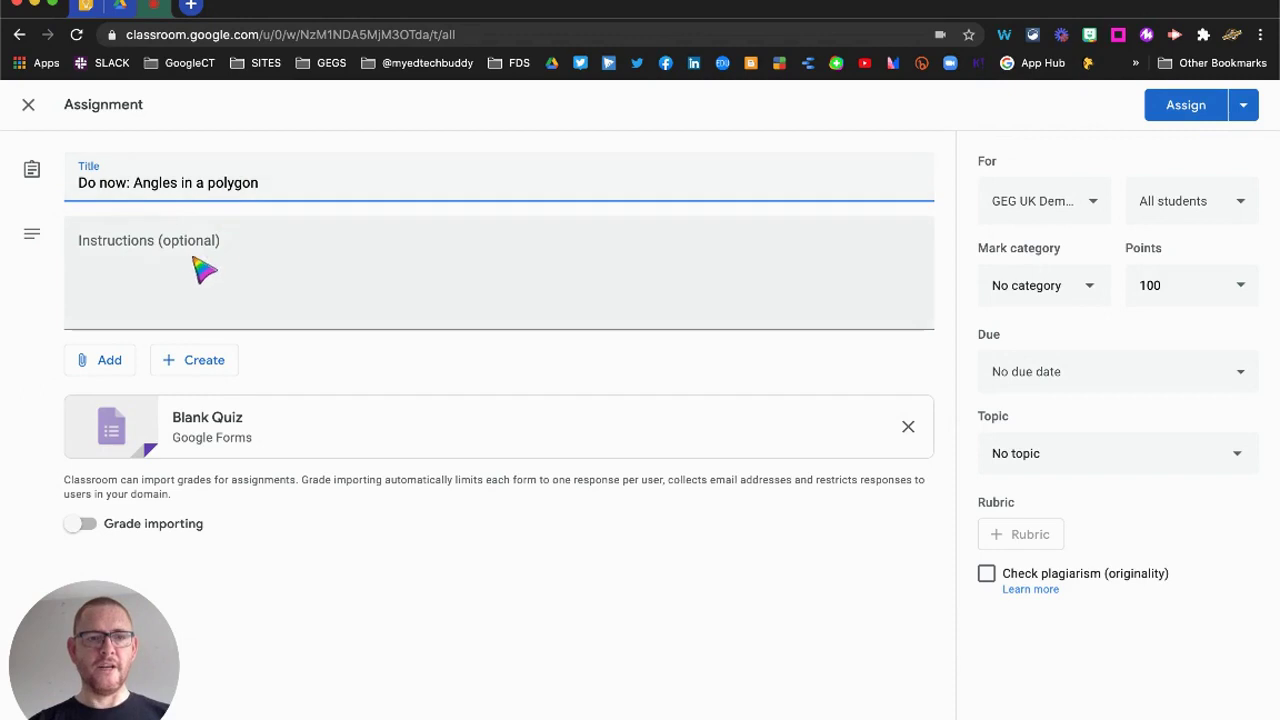
{"action": "left_click", "coordinate": [200, 270]}
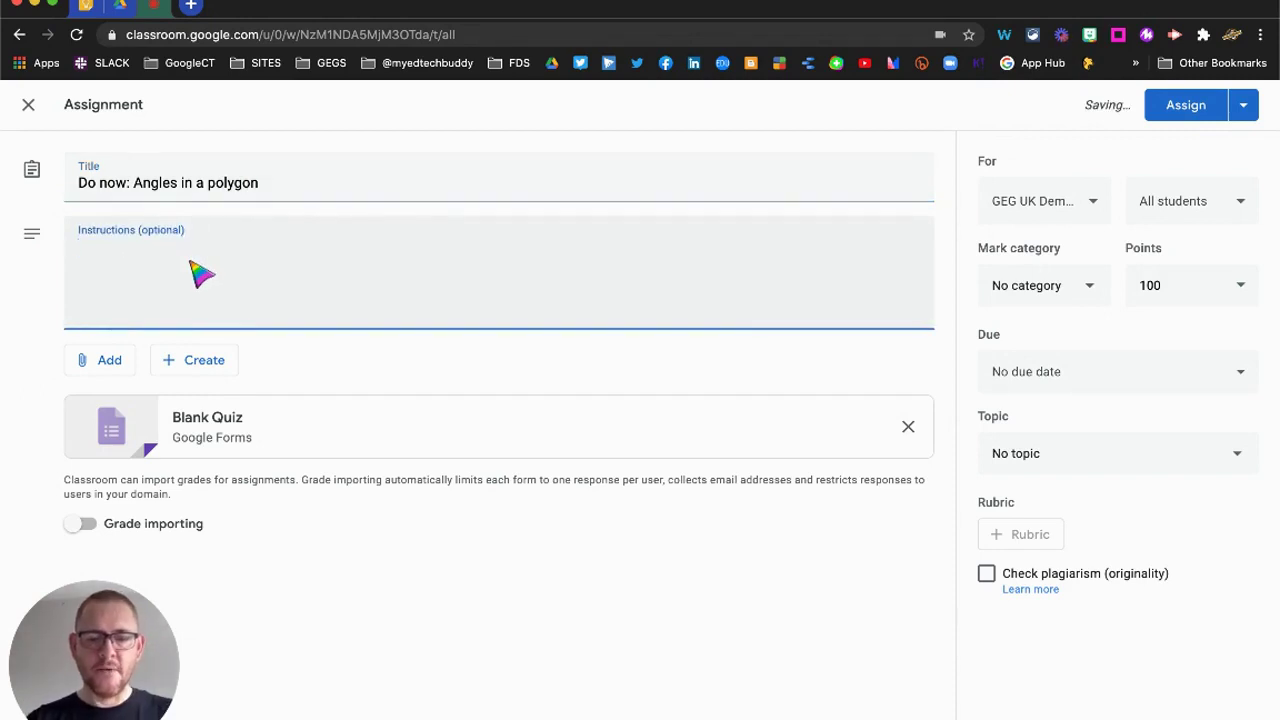
{"action": "type", "text": "Answe"}
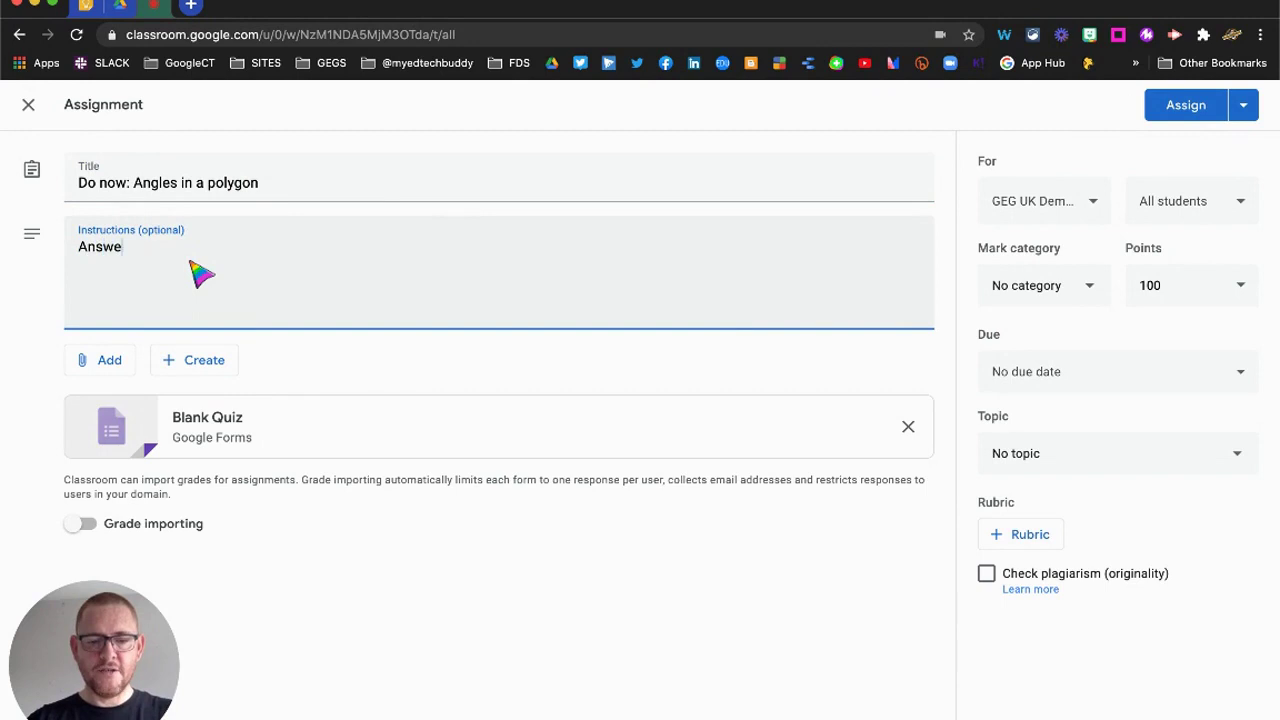
{"action": "type", "text": "r the question"}
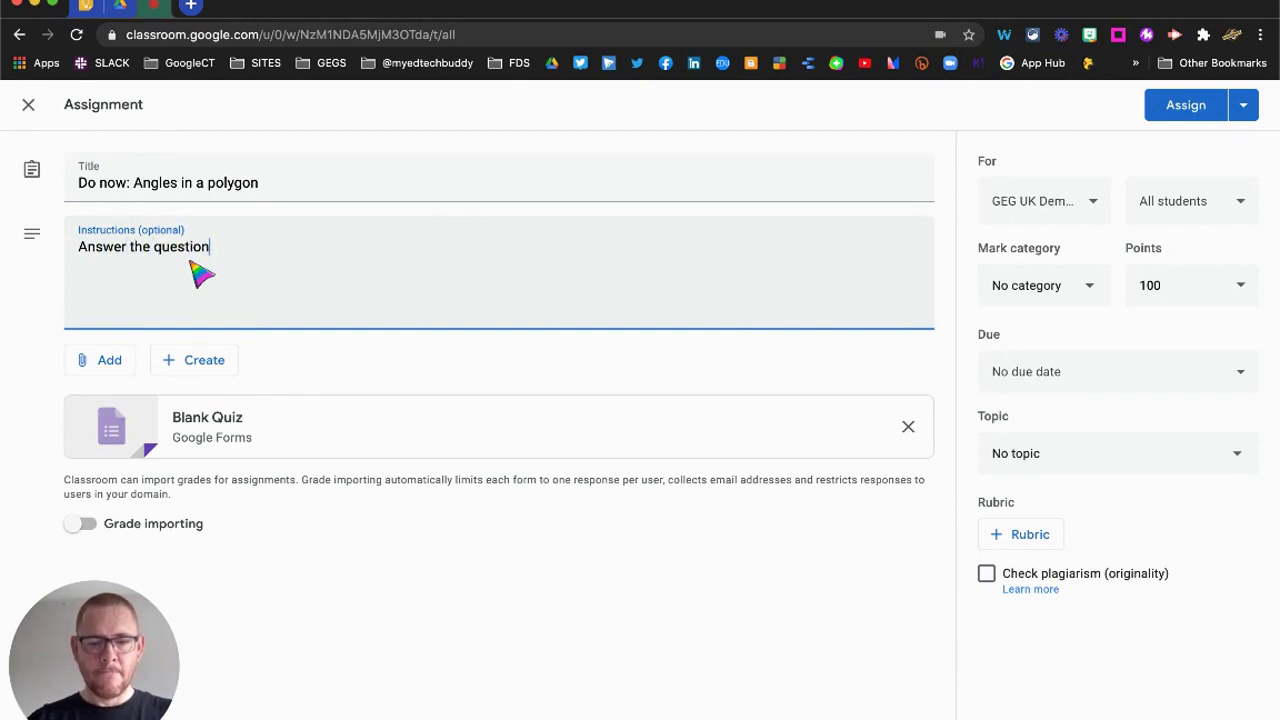
{"action": "type", "text": " and then complete the "}
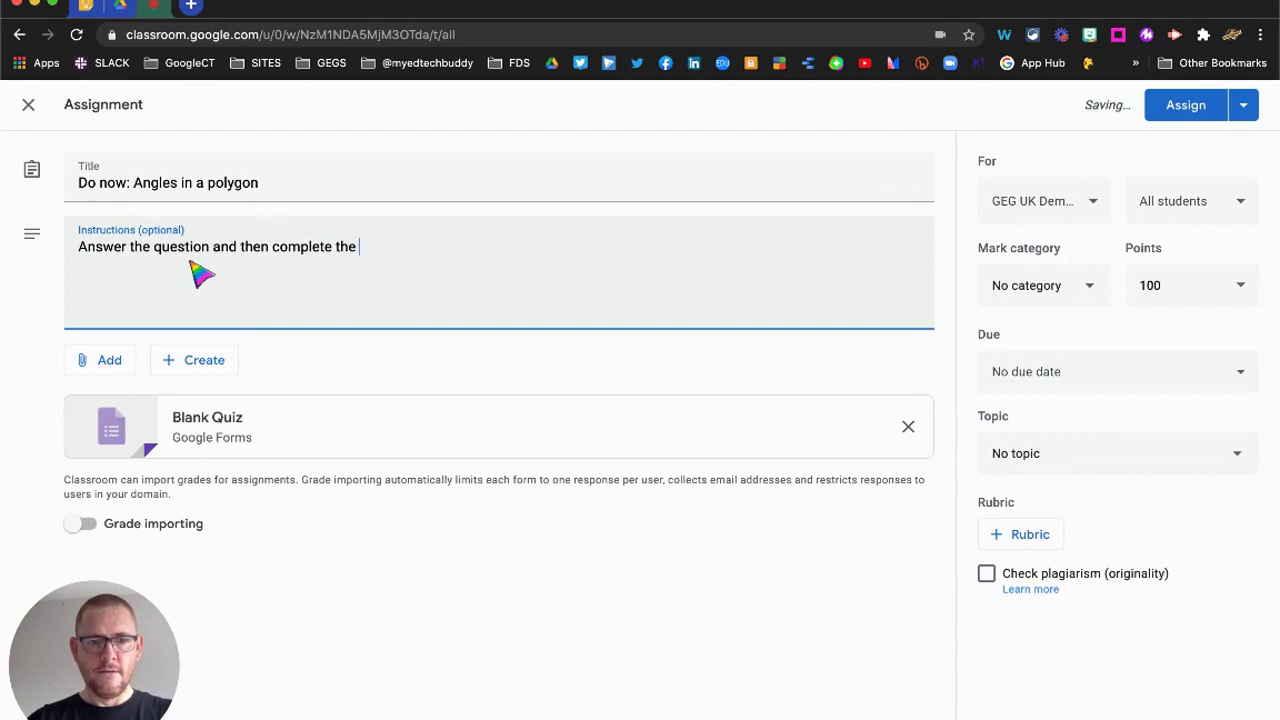
{"action": "type", "text": "follow up"}
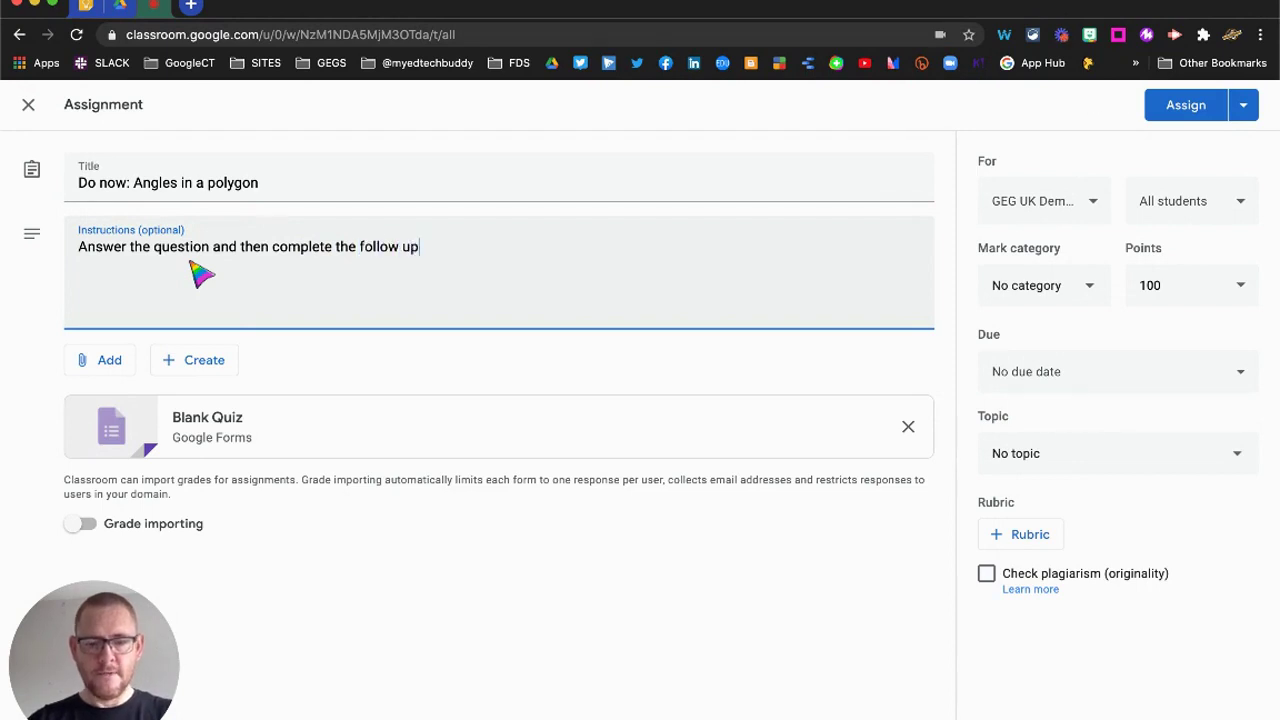
{"action": "type", "text": " activities pro"}
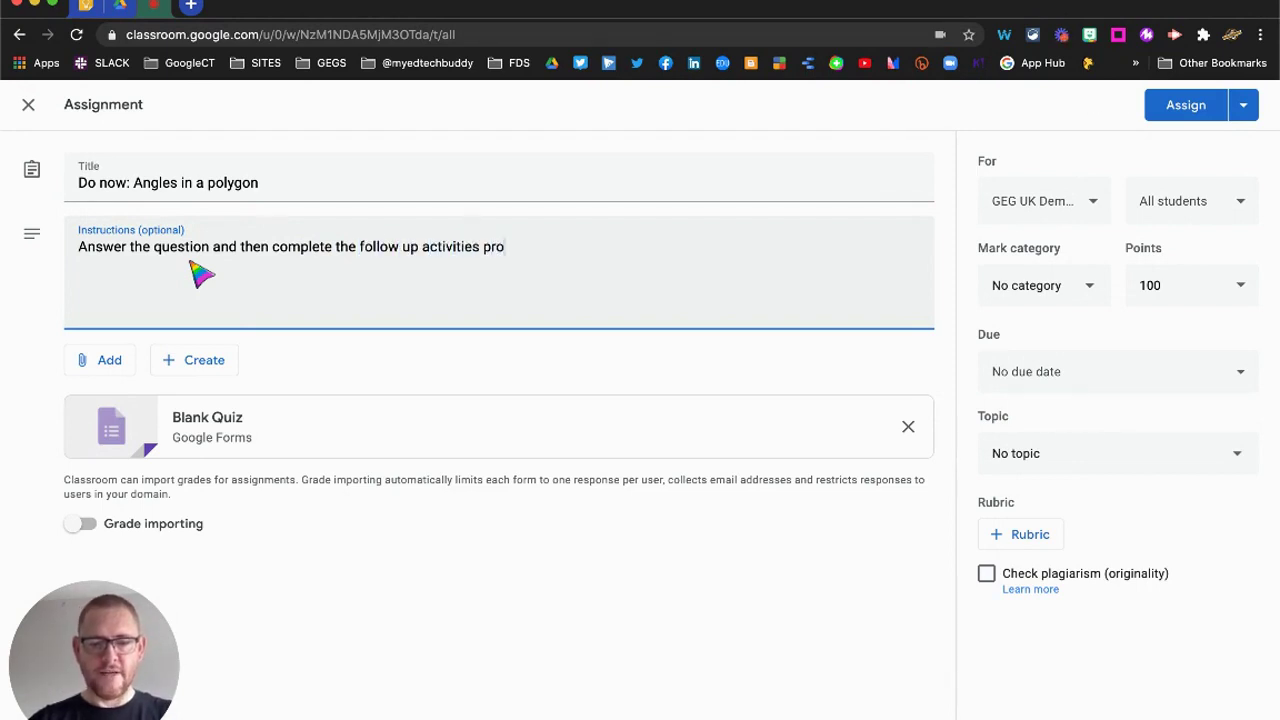
{"action": "type", "text": "vided."}
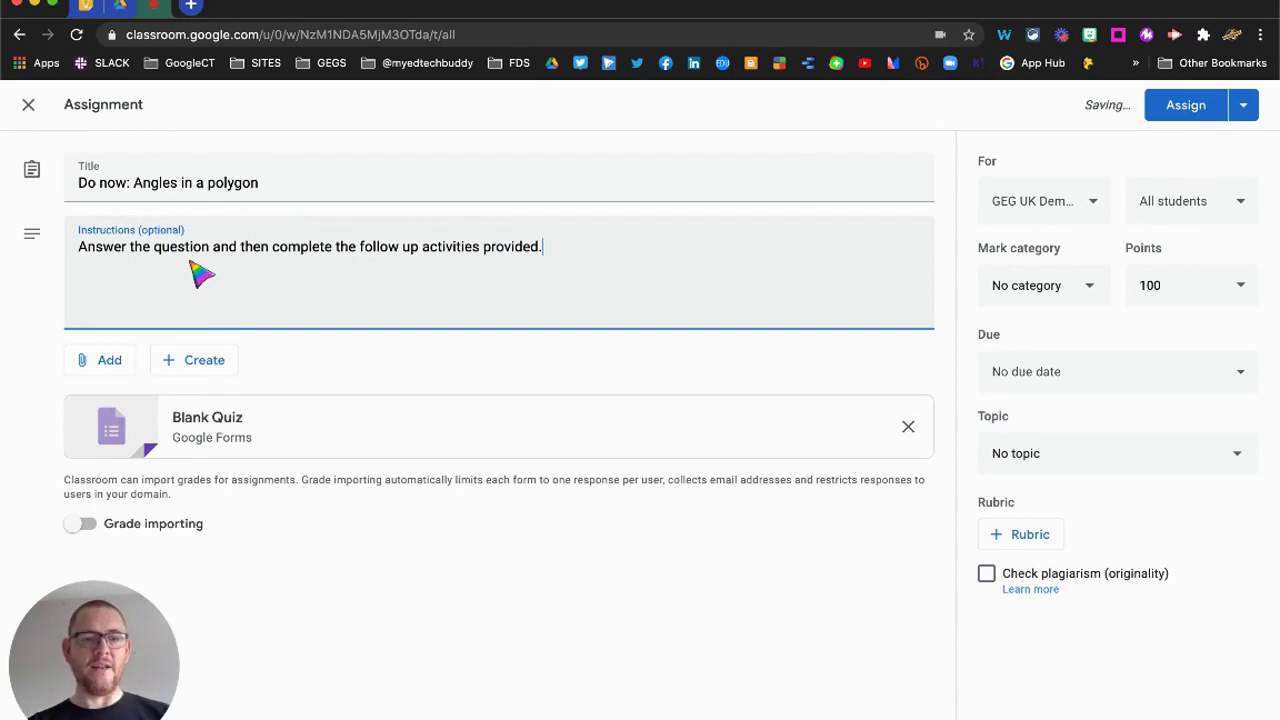
- Turn on grade importing and set the assignment's points to 1
{"action": "left_click", "coordinate": [90, 527]}
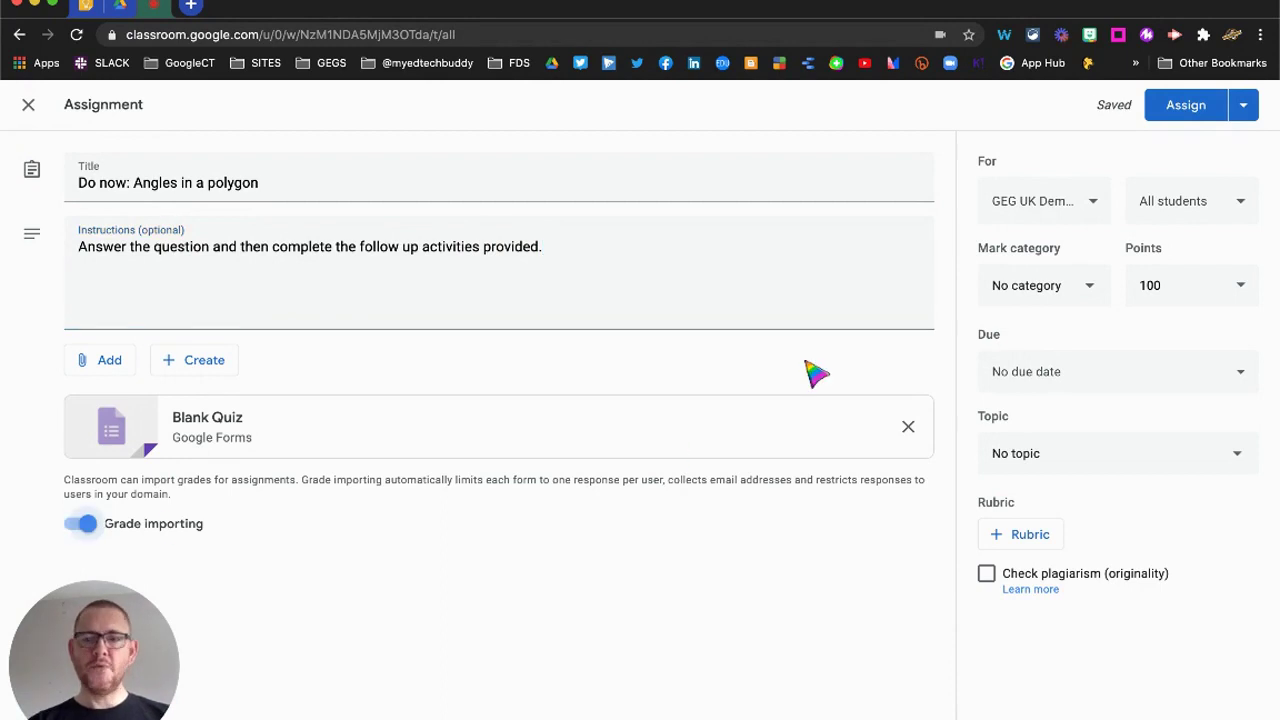
{"action": "left_click", "coordinate": [1176, 292]}
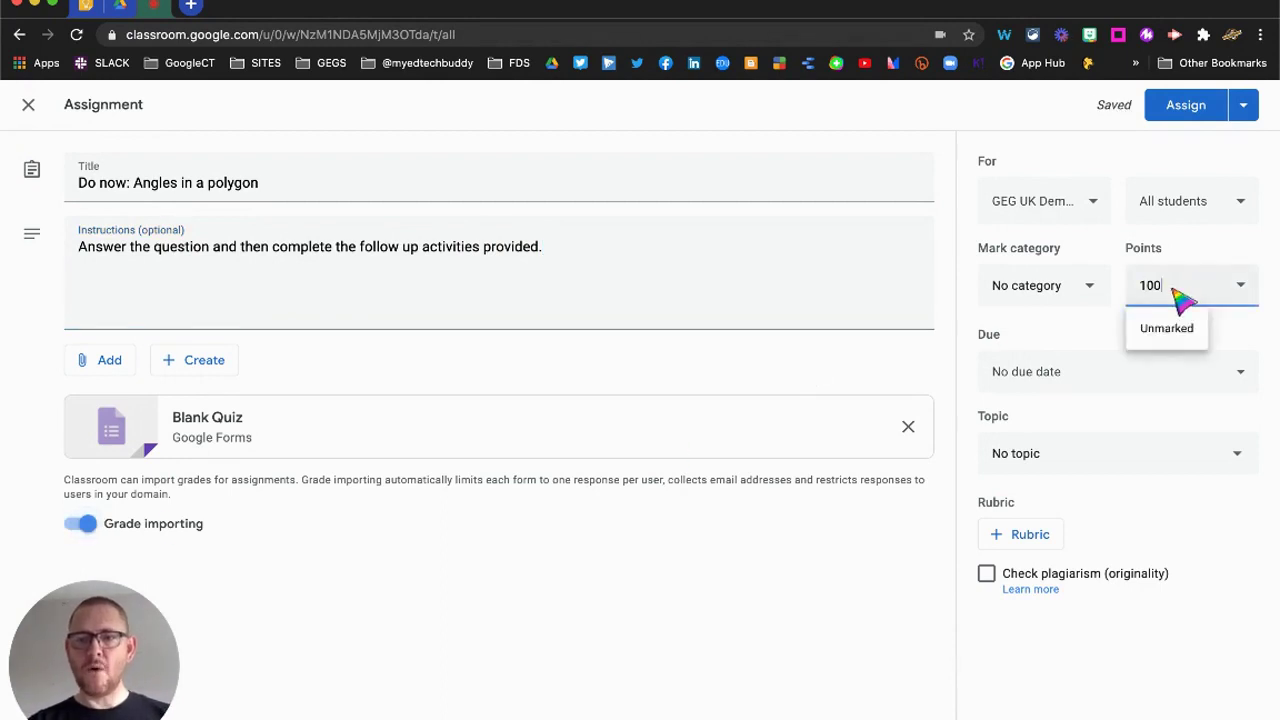
{"action": "key", "text": "BackSpace"}
{"action": "key", "text": "BackSpace"}
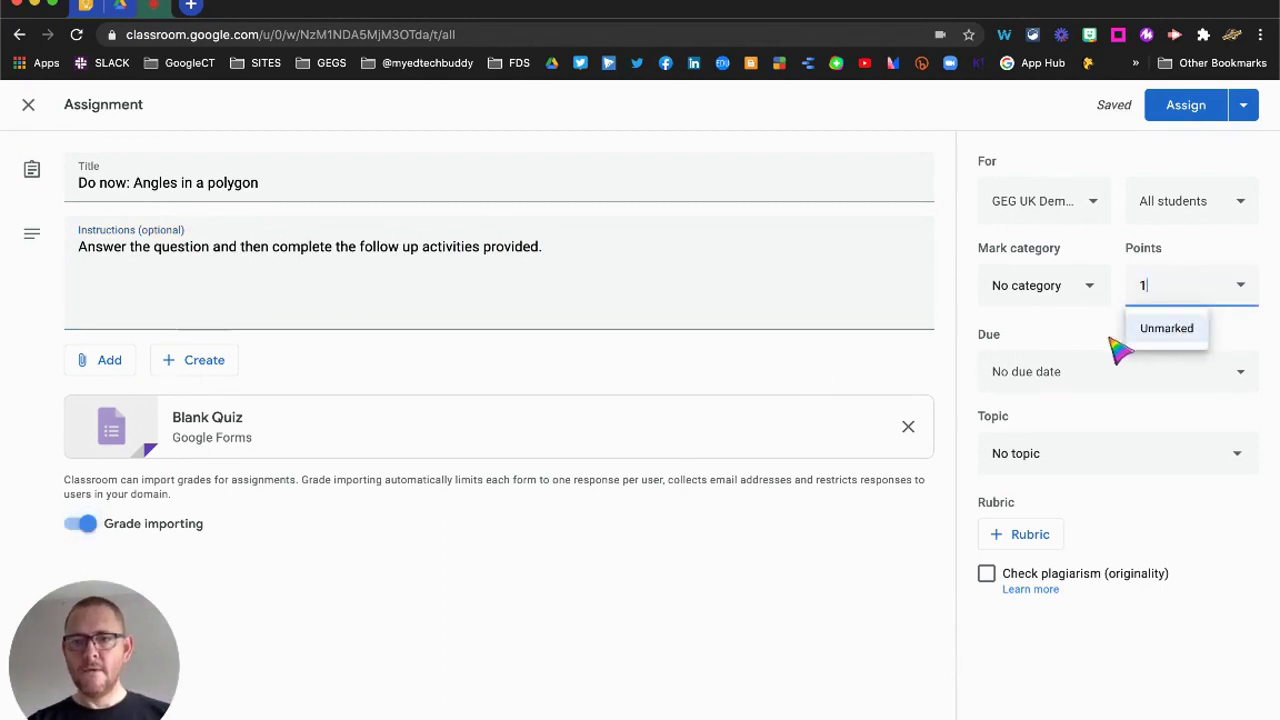
{"action": "left_click", "coordinate": [1080, 340]}
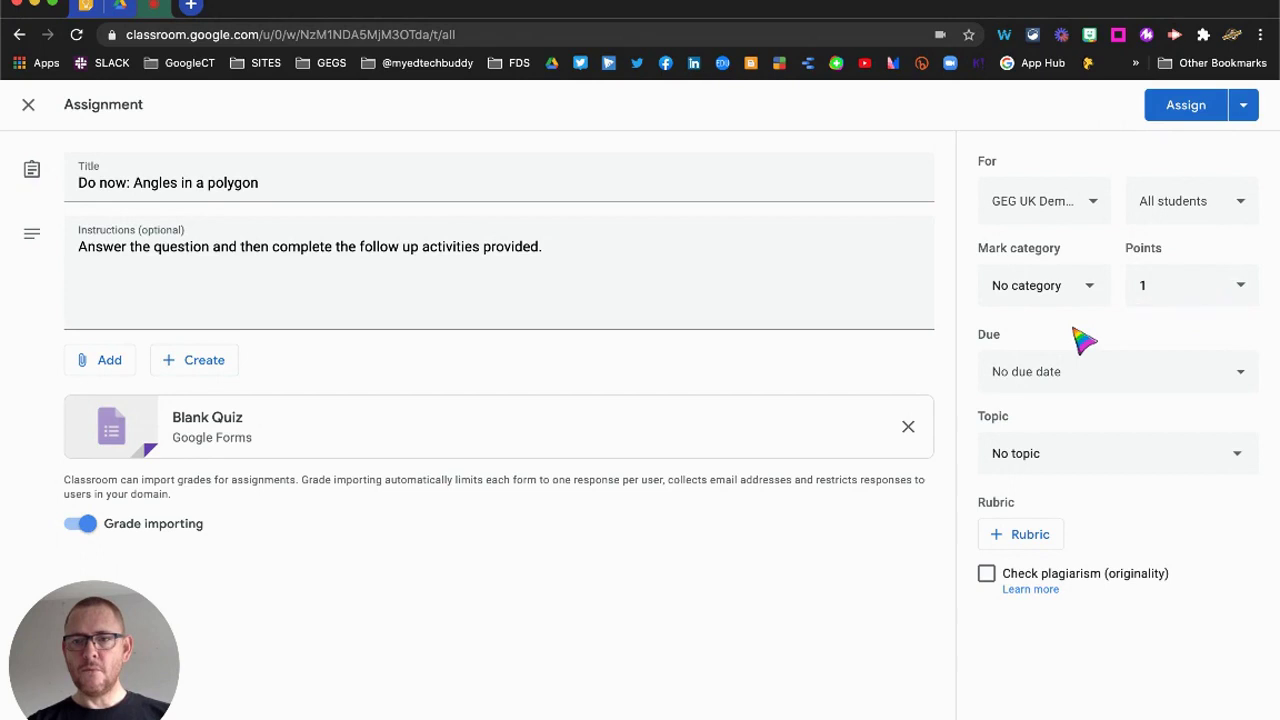
{"action": "left_click", "coordinate": [1214, 462]}
- File the assignment under the angles topic and rename the quiz file to 'Do Now'
{"action": "left_click", "coordinate": [1064, 543]}
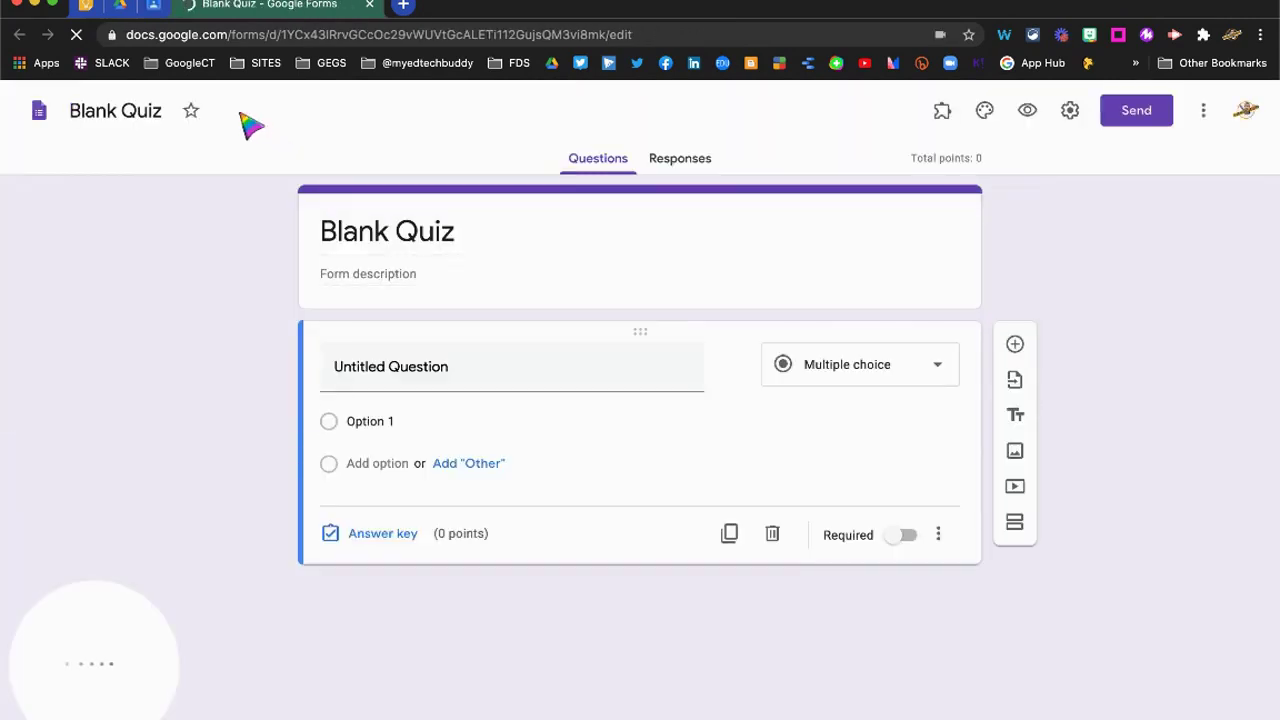
{"action": "left_click", "coordinate": [117, 112]}
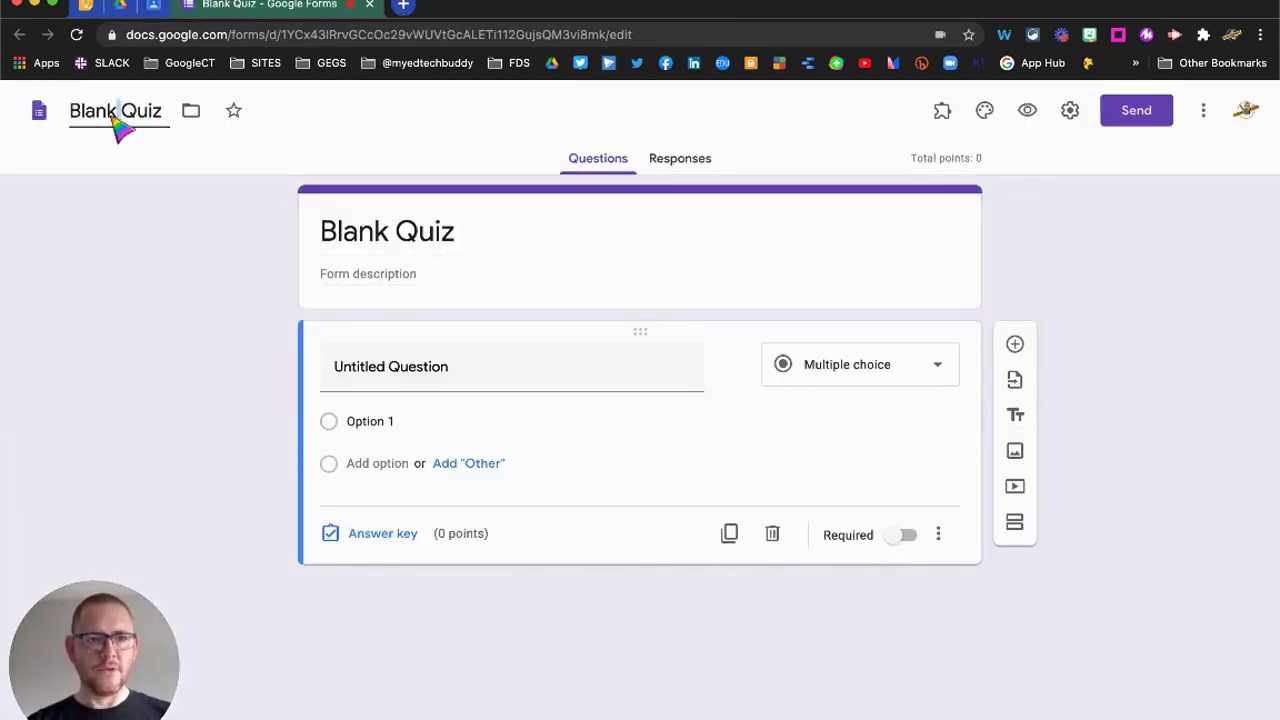
{"action": "triple_click", "coordinate": [117, 112]}
{"action": "type", "text": "Do"}
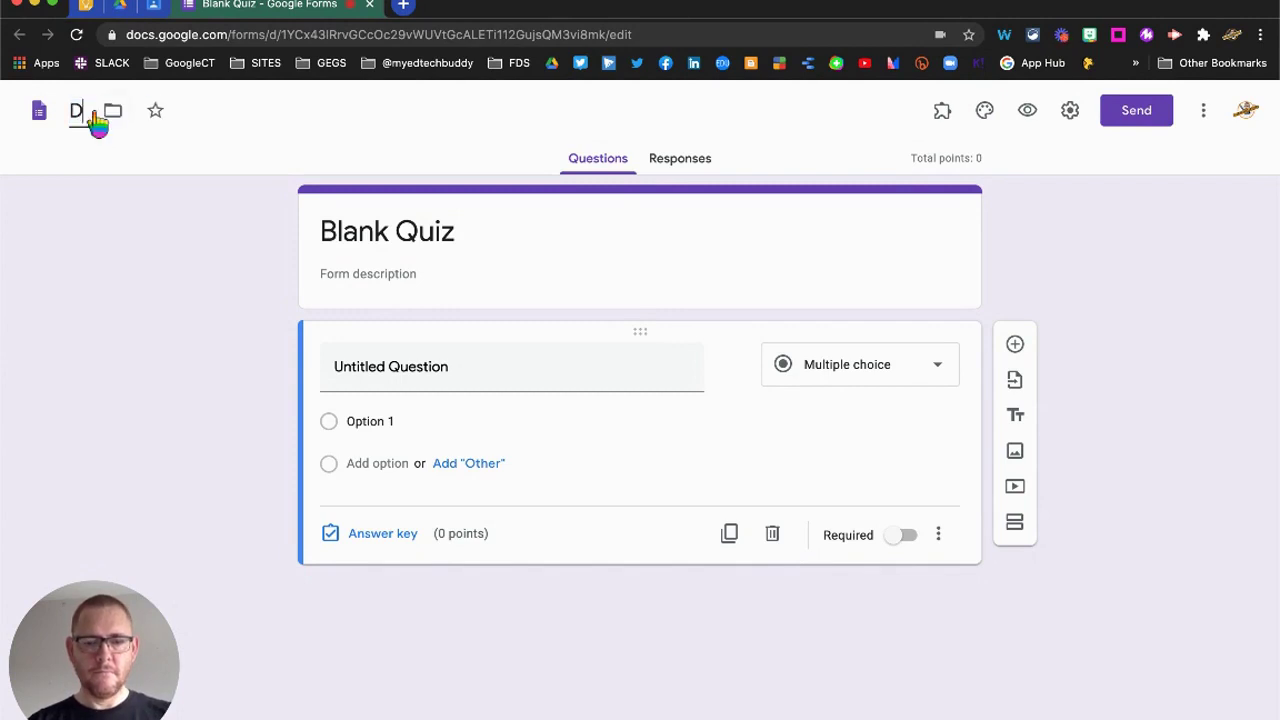
{"action": "type", "text": " NOw"}
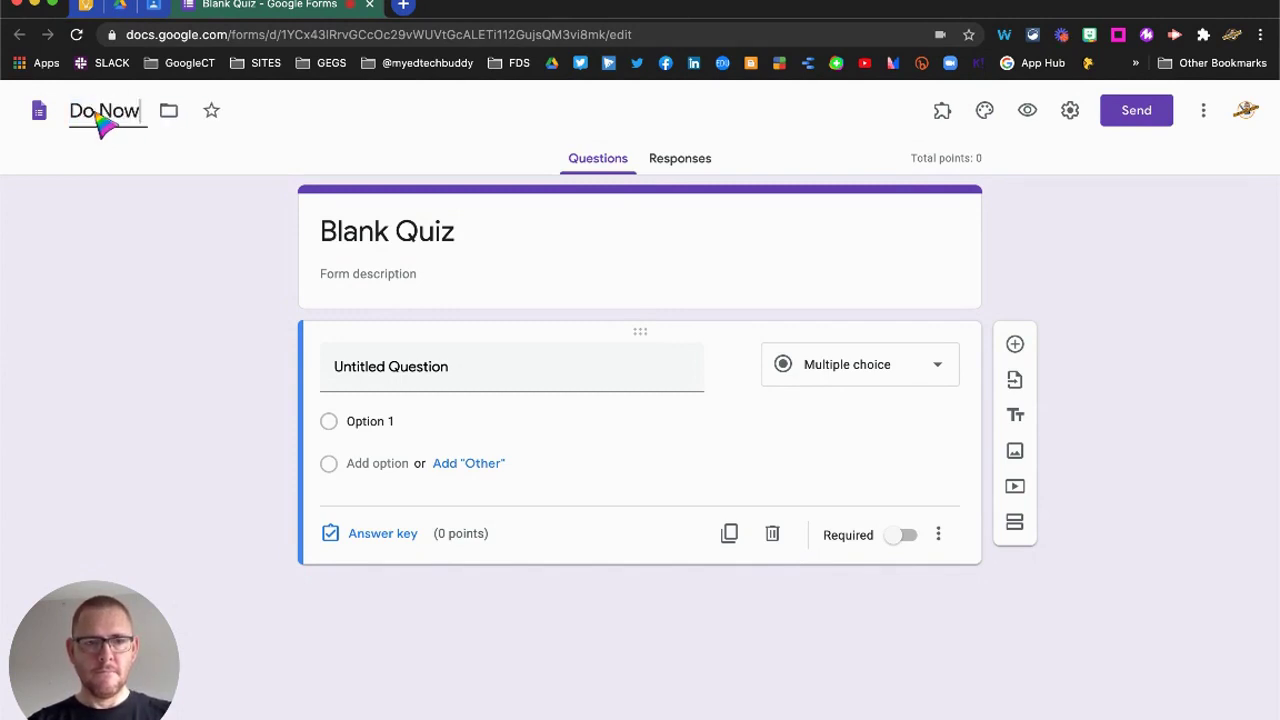
- Give the form the heading 'Do Now: Angles'
{"action": "triple_click", "coordinate": [372, 246]}
{"action": "type", "text": "Do"}
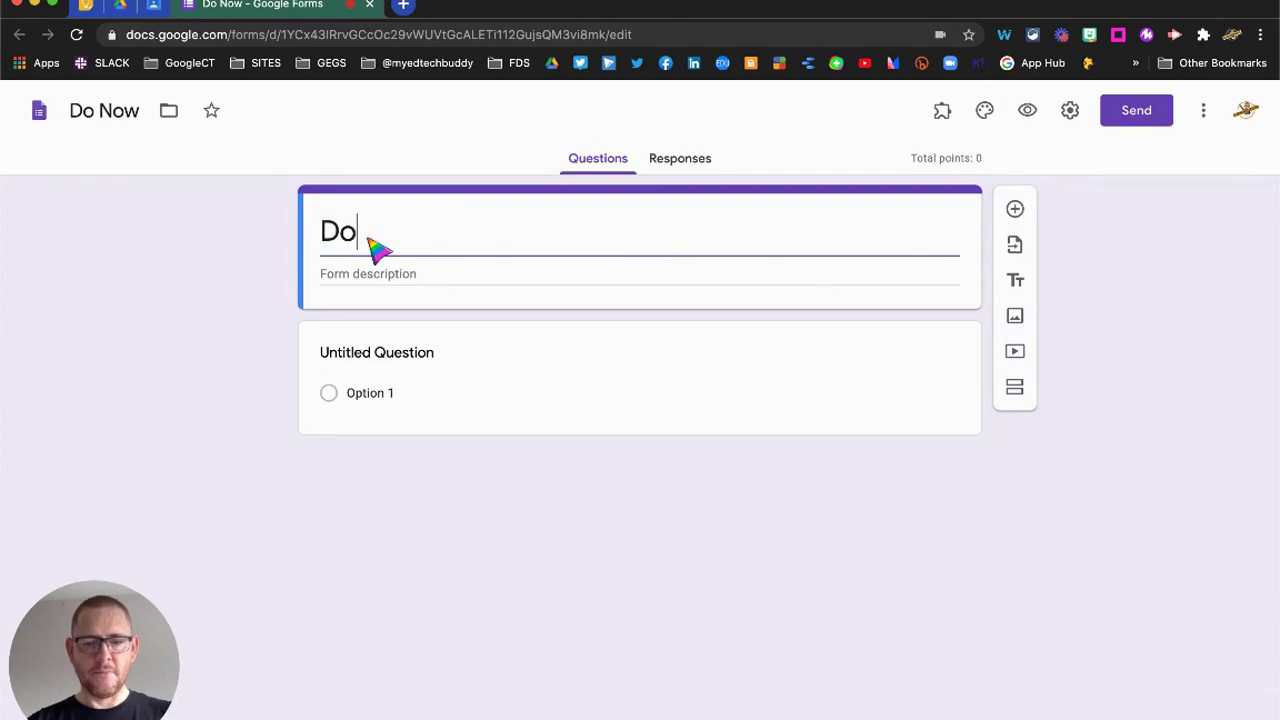
{"action": "type", "text": " Now: Angles"}
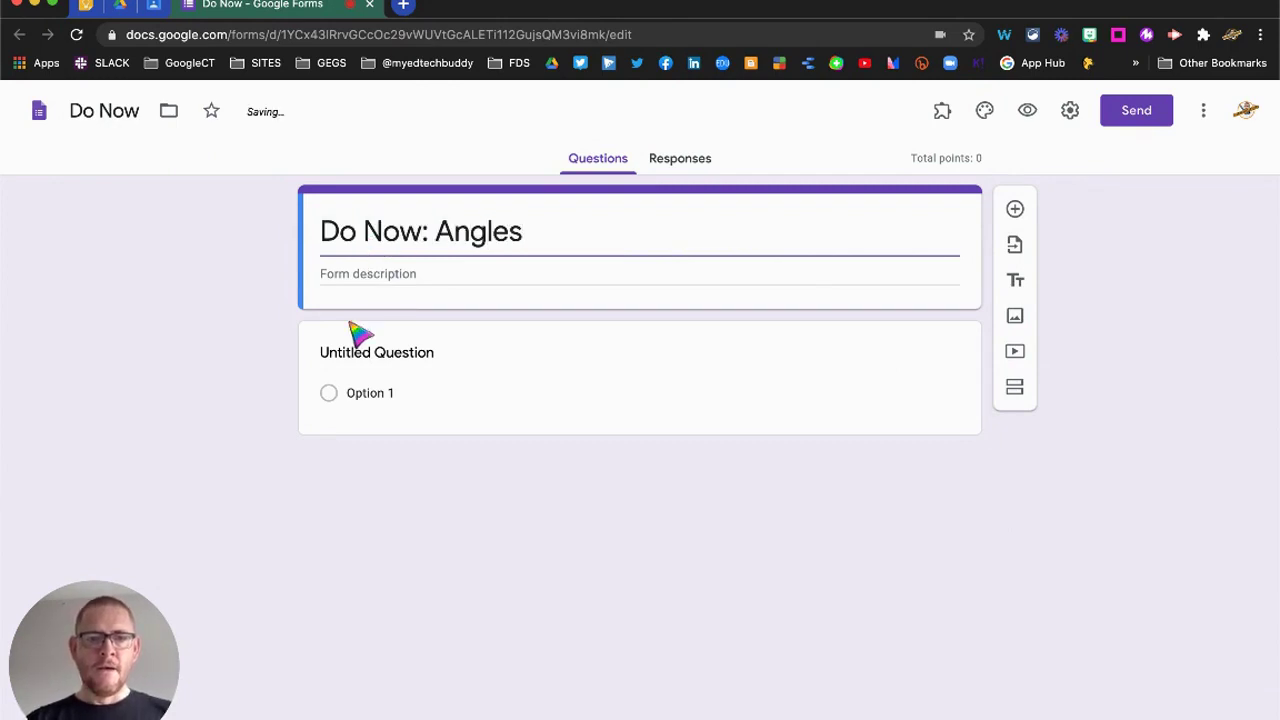
{"action": "left_click", "coordinate": [389, 367]}
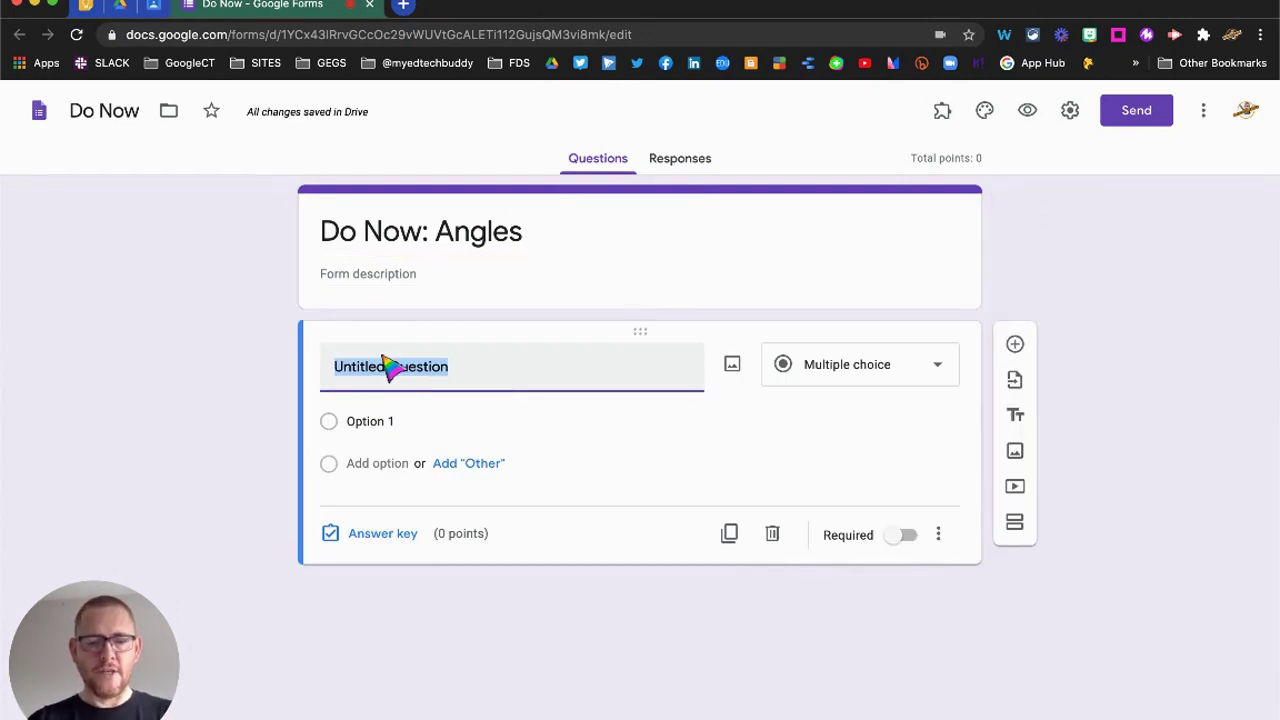
- Ask the total interior angles of a triangle, make it required, with options 180, 270, 360 degrees
{"action": "type", "text": "Waat "}
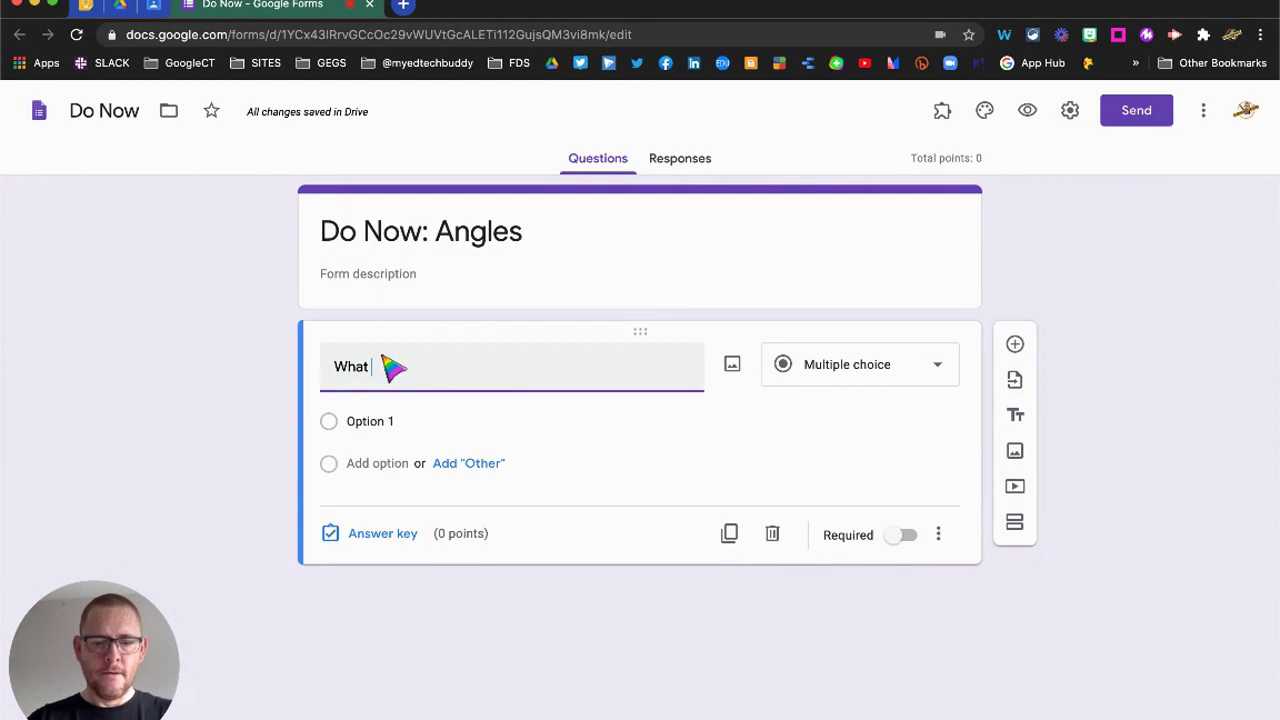
{"action": "type", "text": "is total i"}
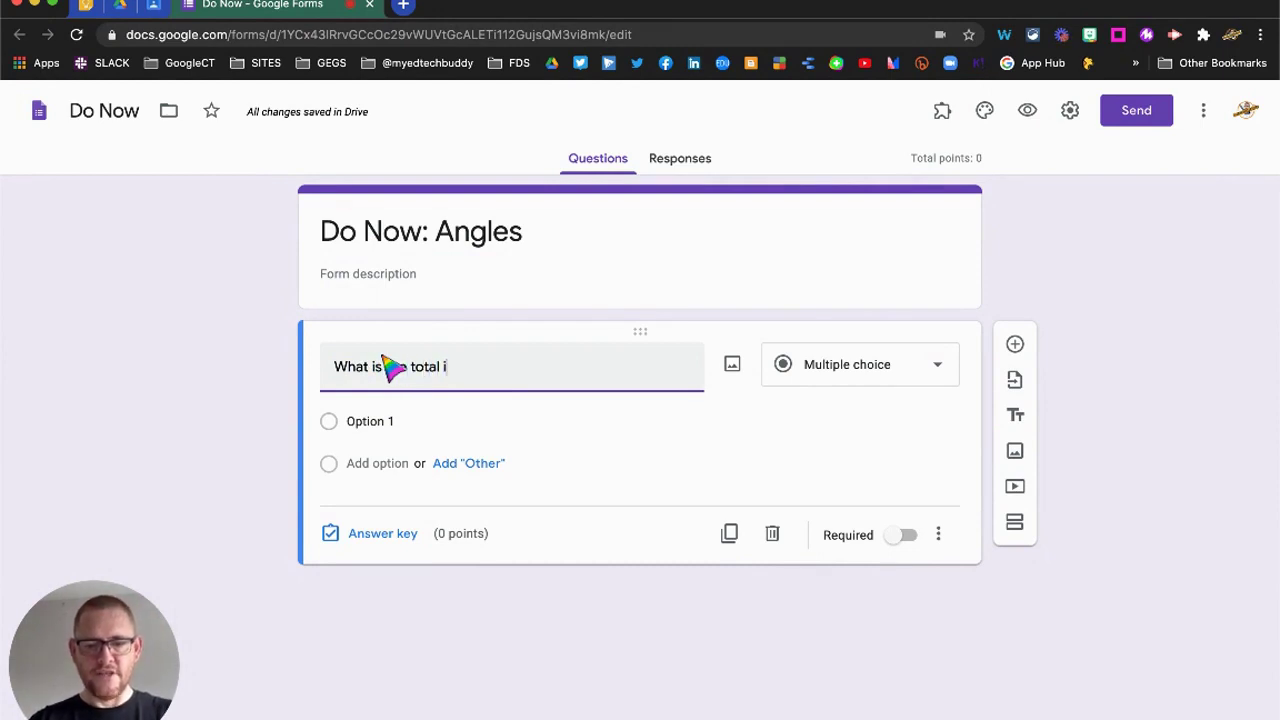
{"action": "type", "text": "nterior an"}
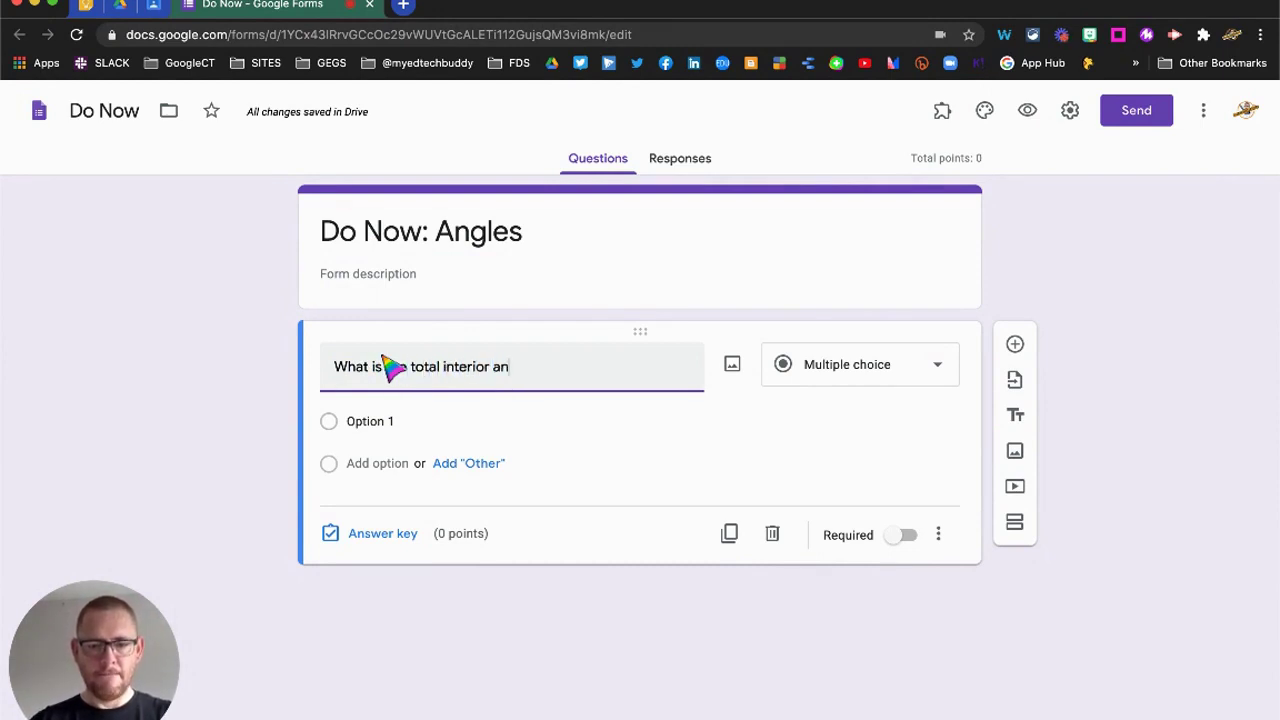
{"action": "type", "text": "gles of a tri"}
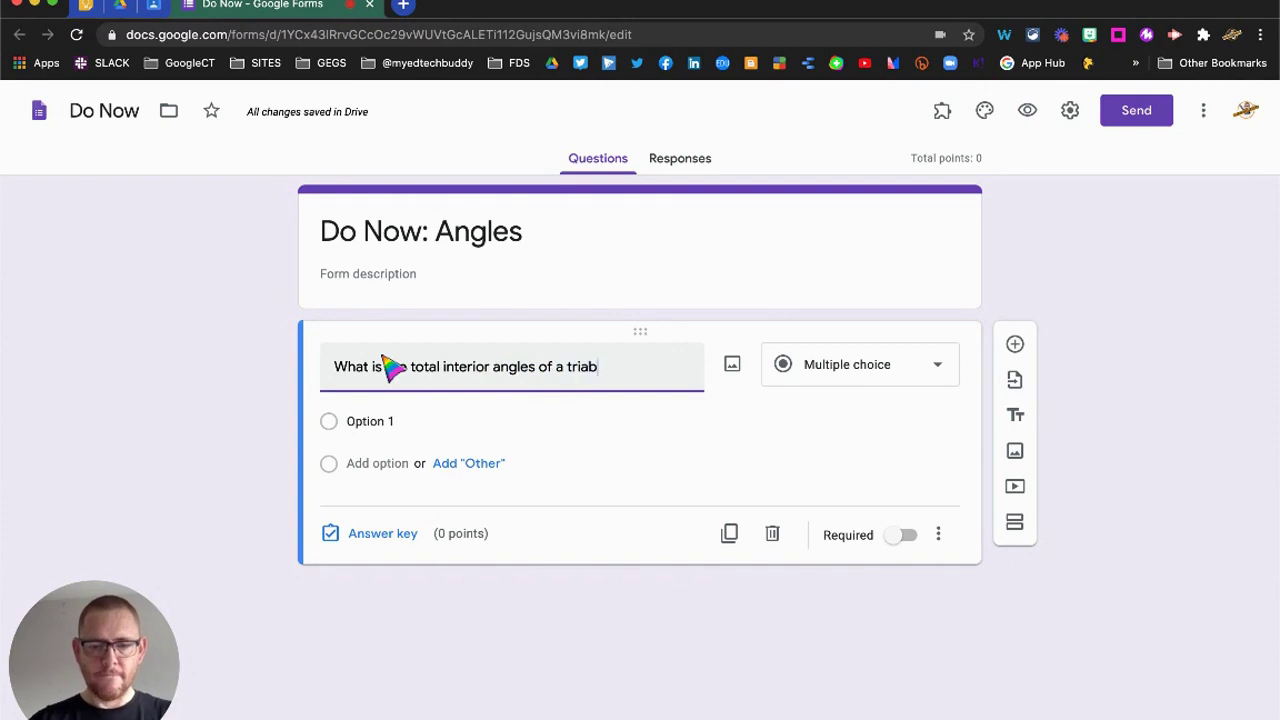
{"action": "type", "text": "ab"}
{"action": "key", "text": "BackSpace"}
{"action": "type", "text": "ngle"}
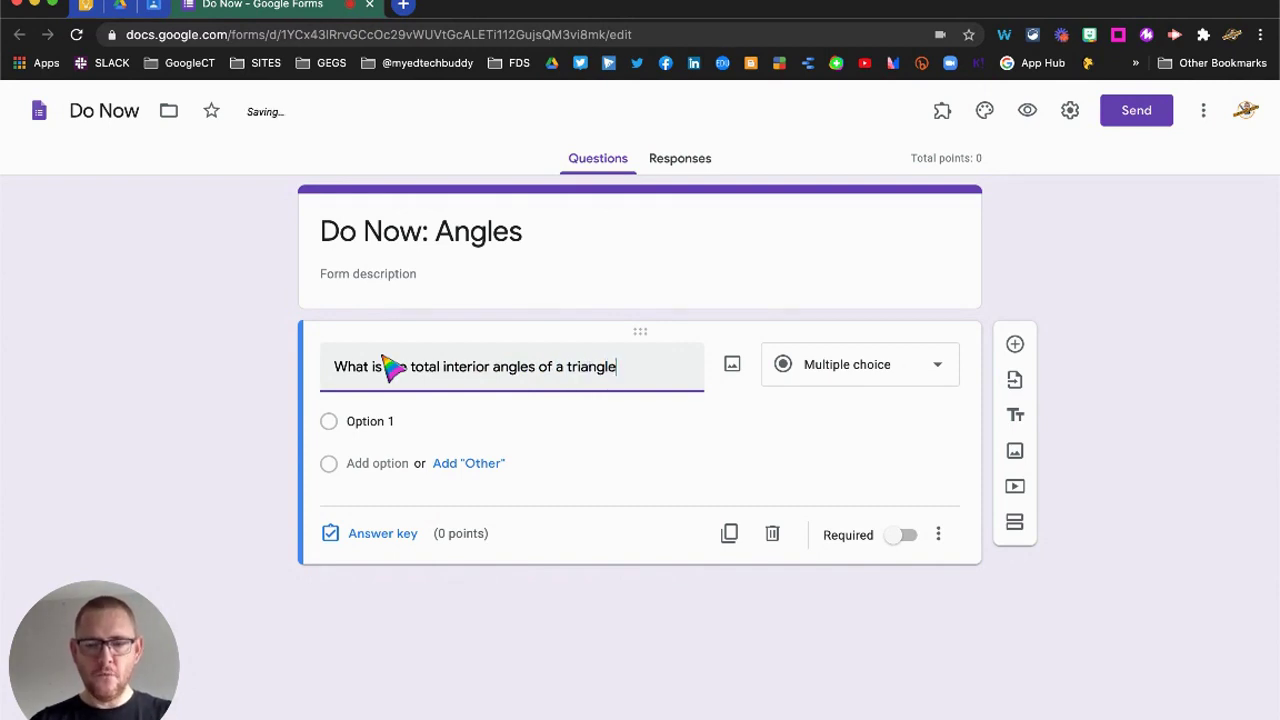
{"action": "type", "text": "?"}
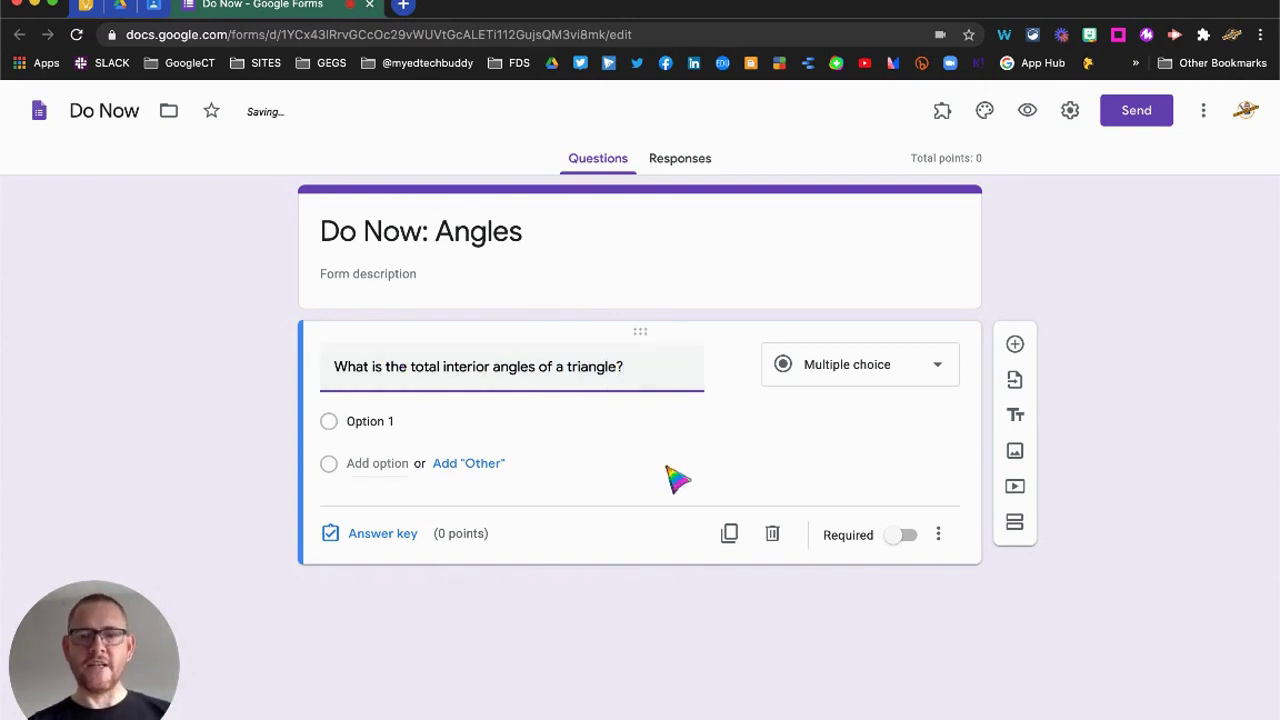
{"action": "left_click", "coordinate": [908, 537]}
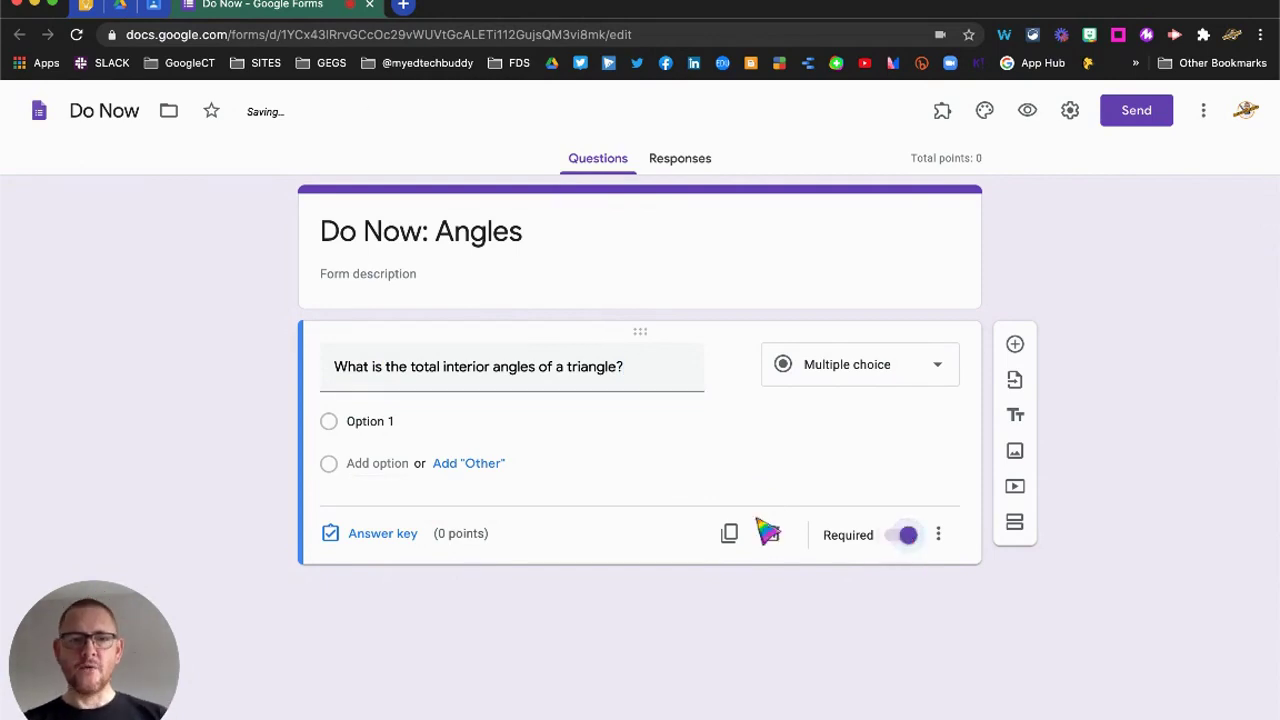
{"action": "left_click", "coordinate": [392, 428]}
{"action": "type", "text": "180 degrees 270 degrees 360 degrees"}
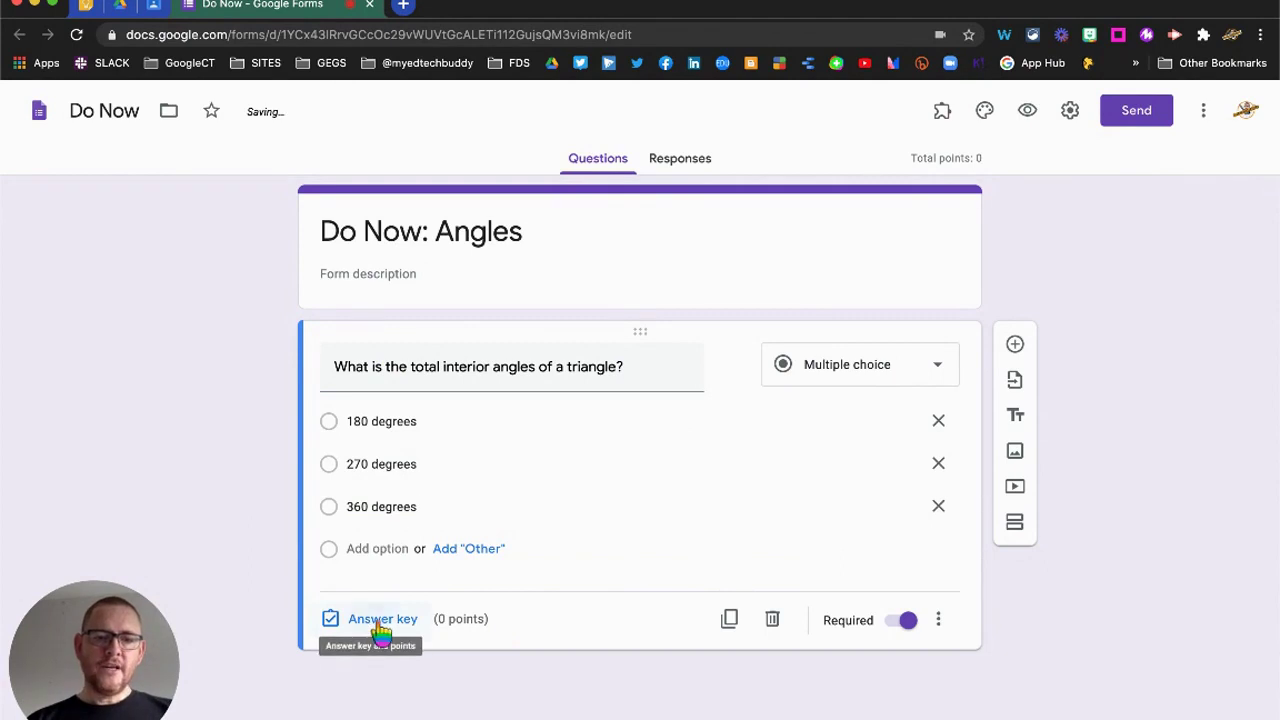
- Mark 180 degrees correct for 1 point; incorrect feedback: 'Watch the video and then complete the textbook exercise'
{"action": "left_click", "coordinate": [382, 619]}
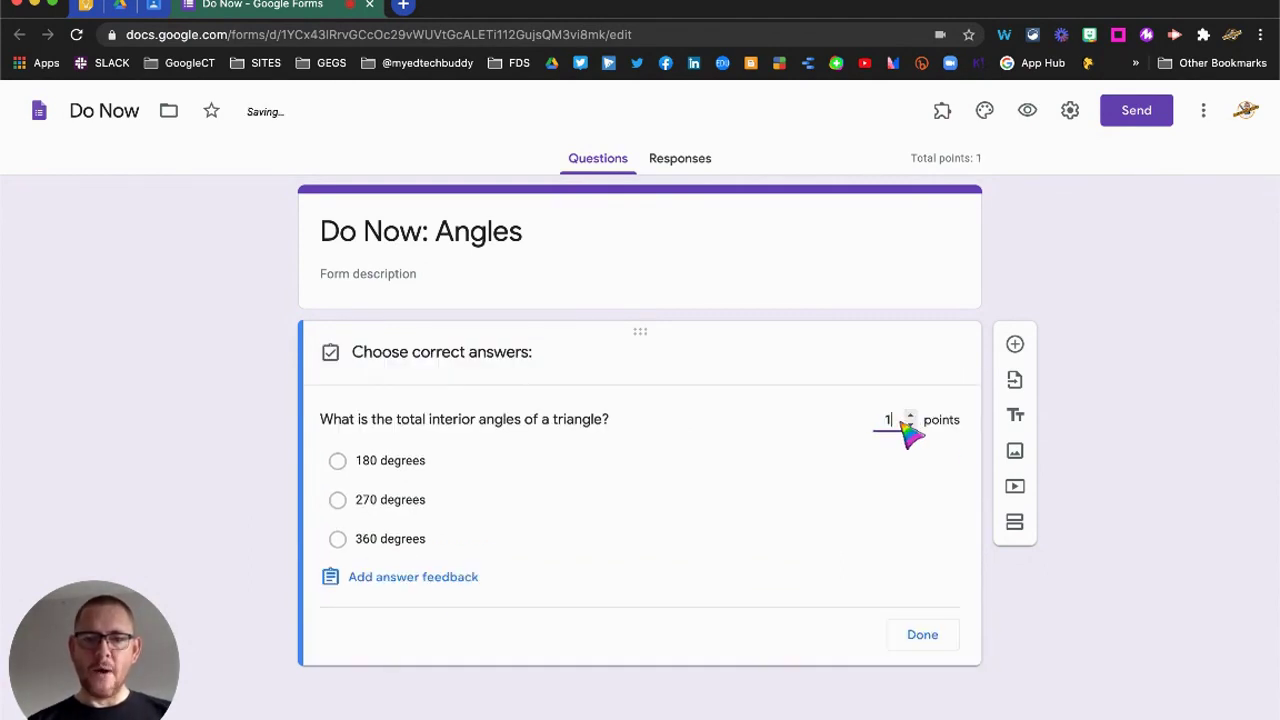
{"action": "left_click", "coordinate": [385, 475]}
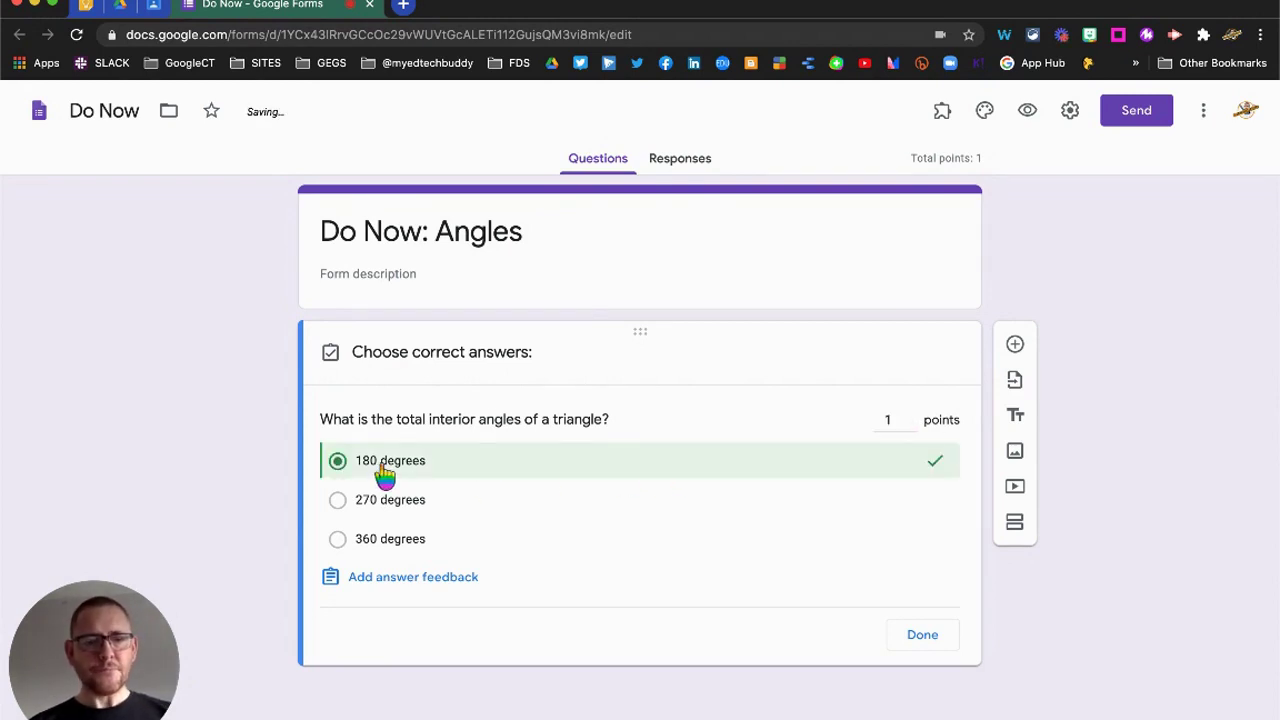
{"action": "left_click", "coordinate": [381, 584]}
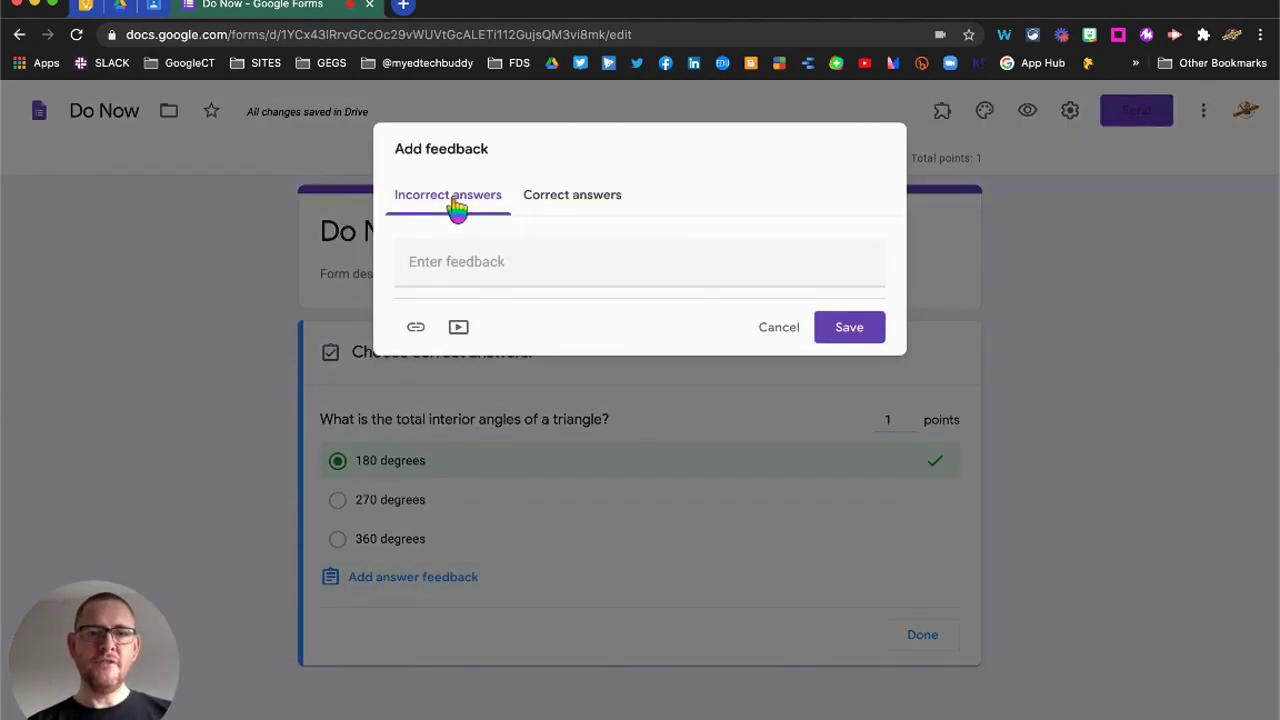
{"action": "left_click", "coordinate": [463, 272]}
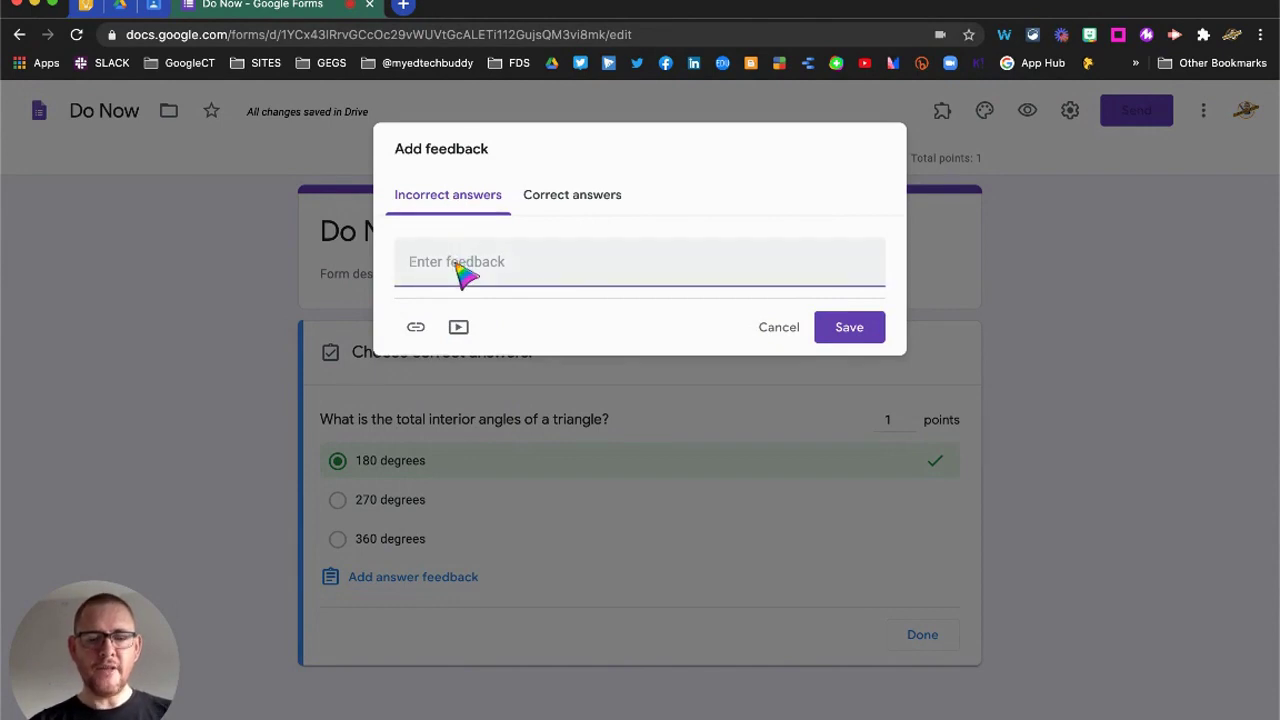
{"action": "type", "text": "Watc"}
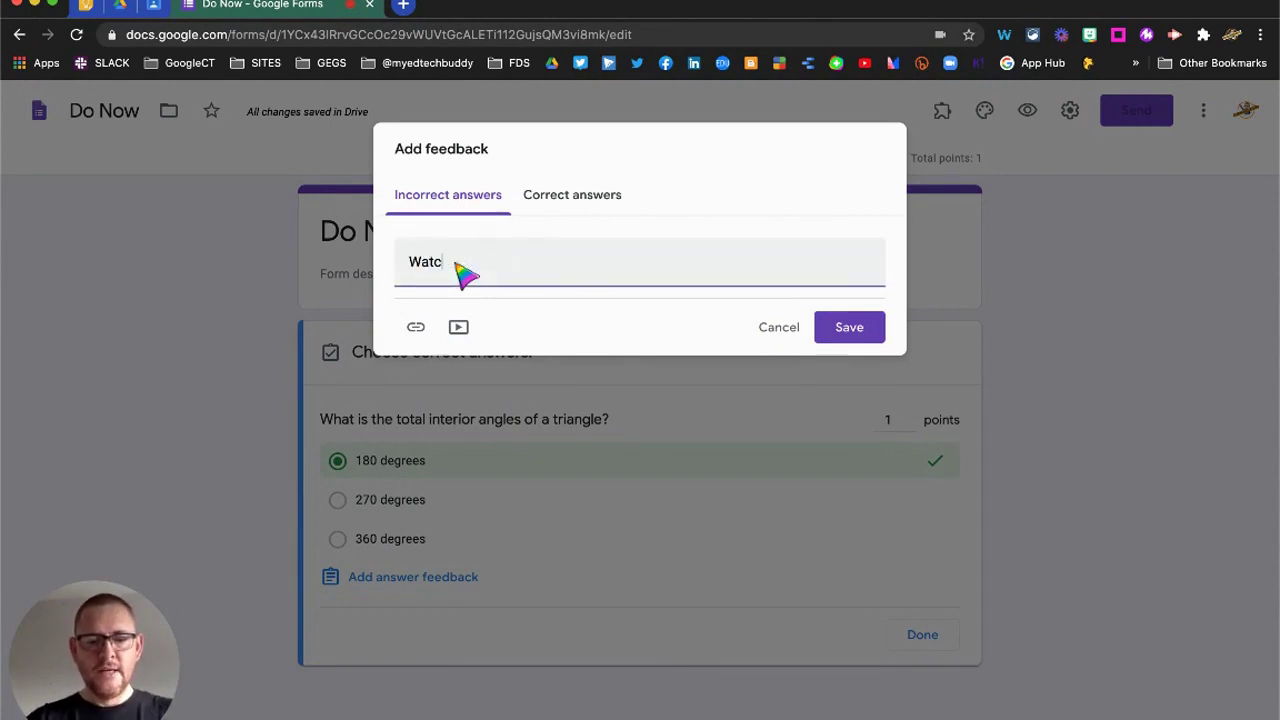
{"action": "type", "text": "h the video a"}
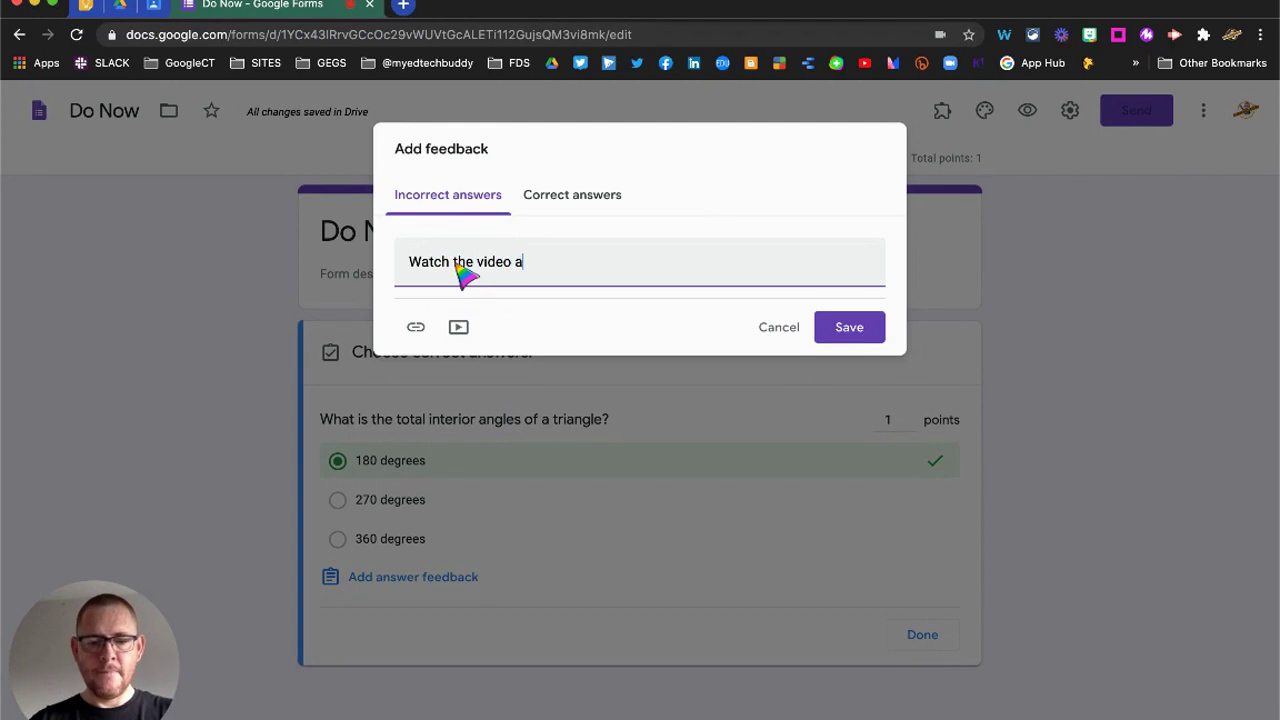
{"action": "type", "text": "nd the"}
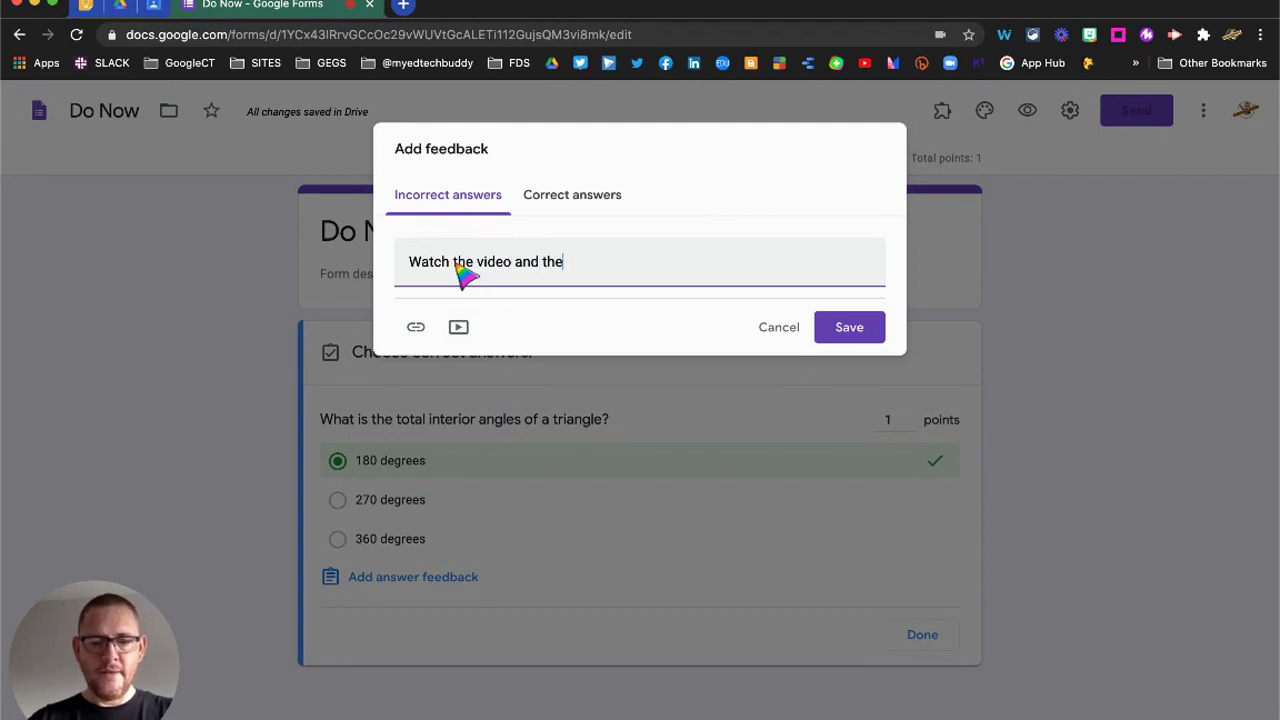
{"action": "type", "text": "n complete the"}
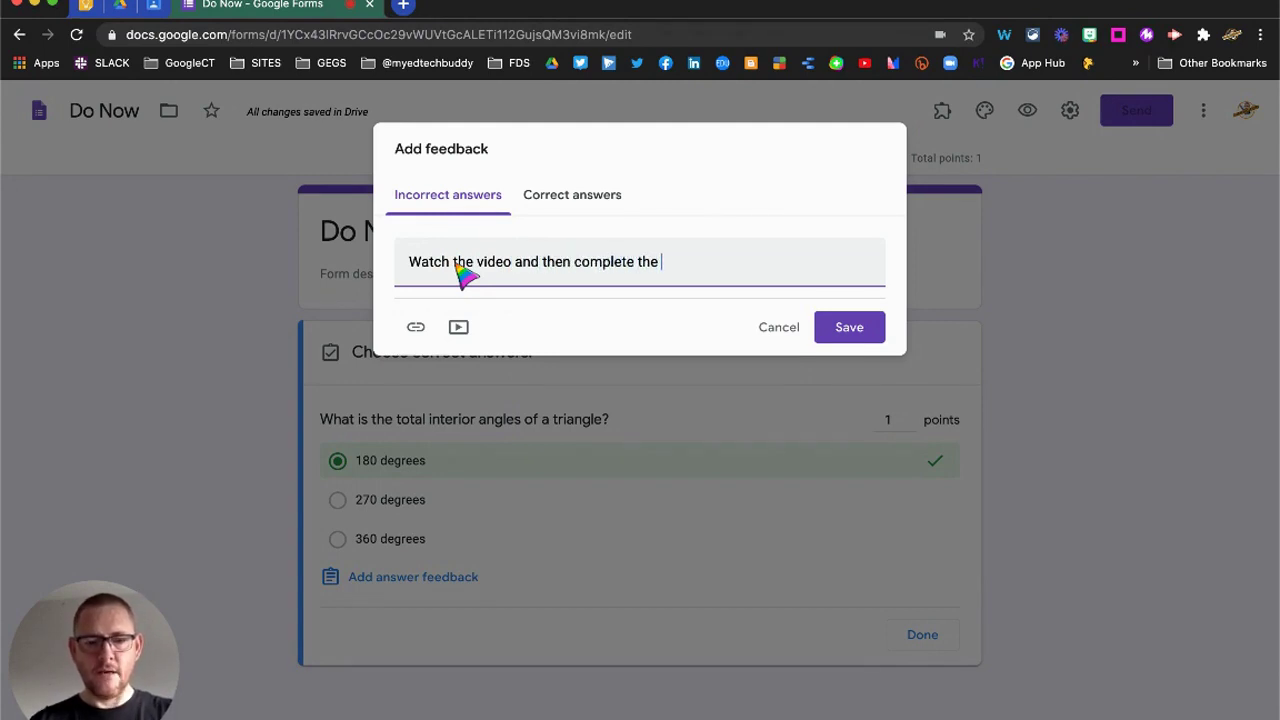
{"action": "type", "text": " textb"}
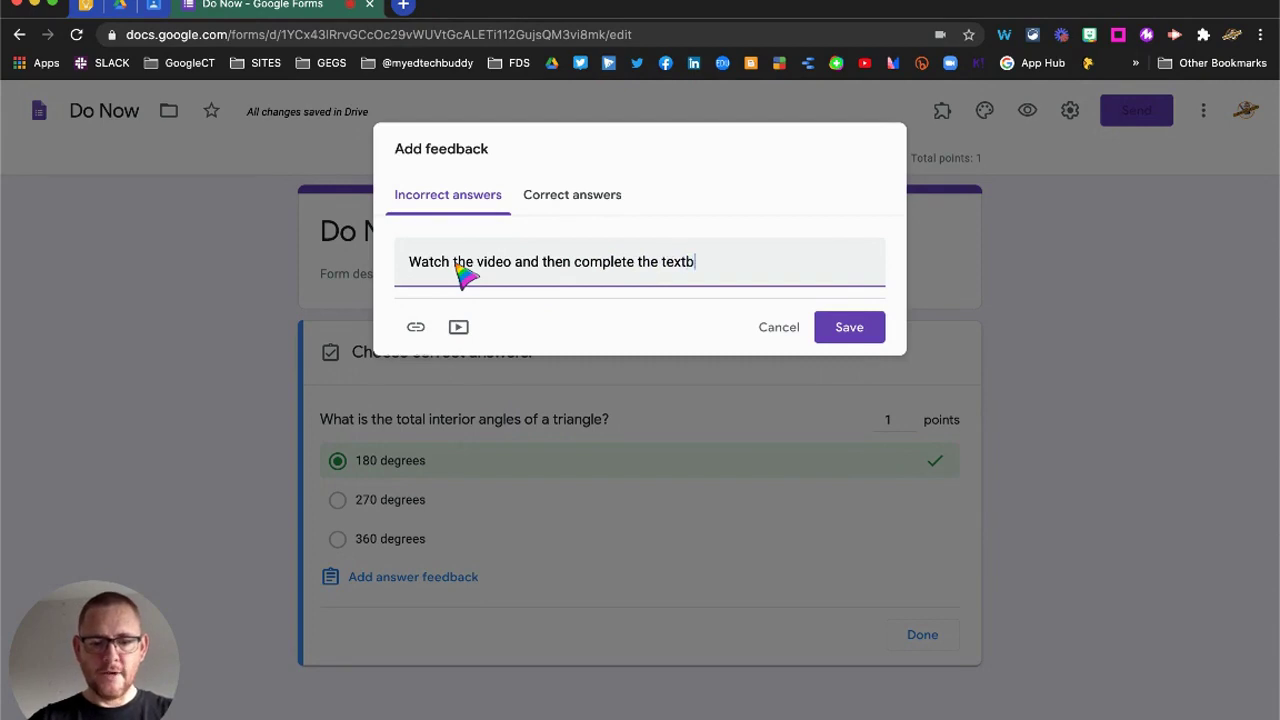
{"action": "type", "text": "ook exercises"}
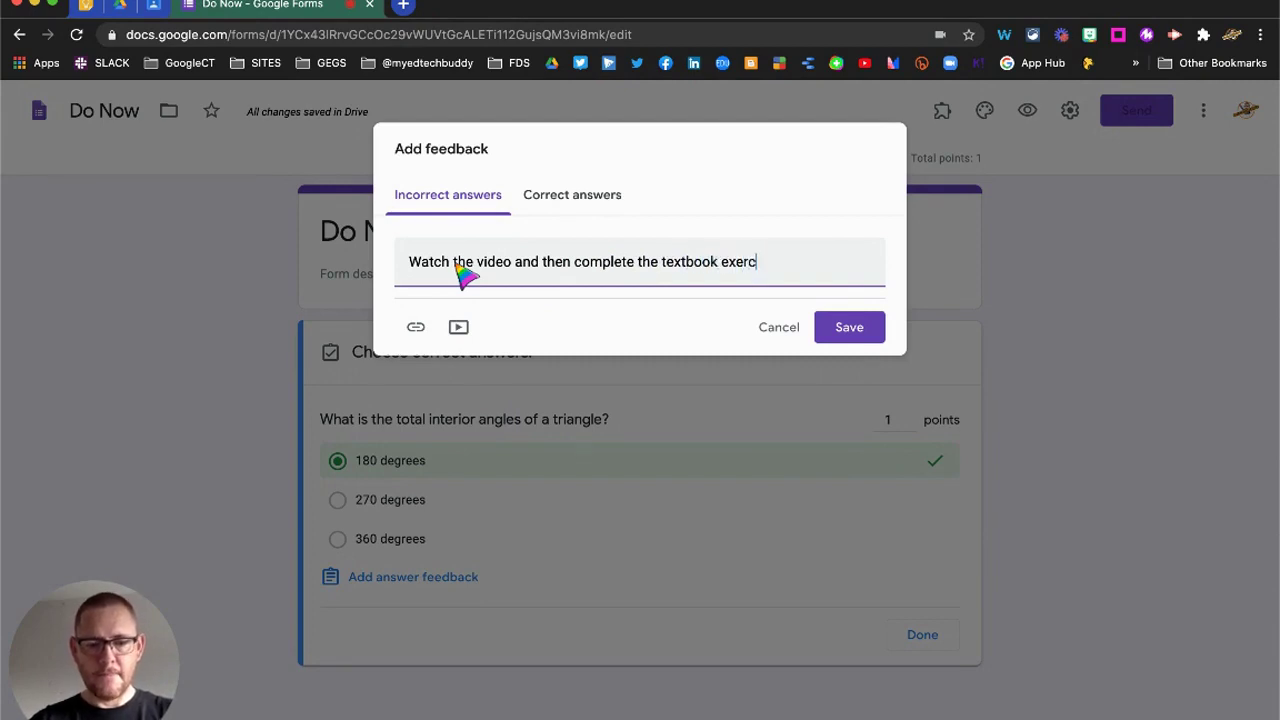
- Add a 'Video' link to the angles-in-polygons video URL from the Keep note in the incorrect feedback
{"action": "left_click", "coordinate": [416, 330]}
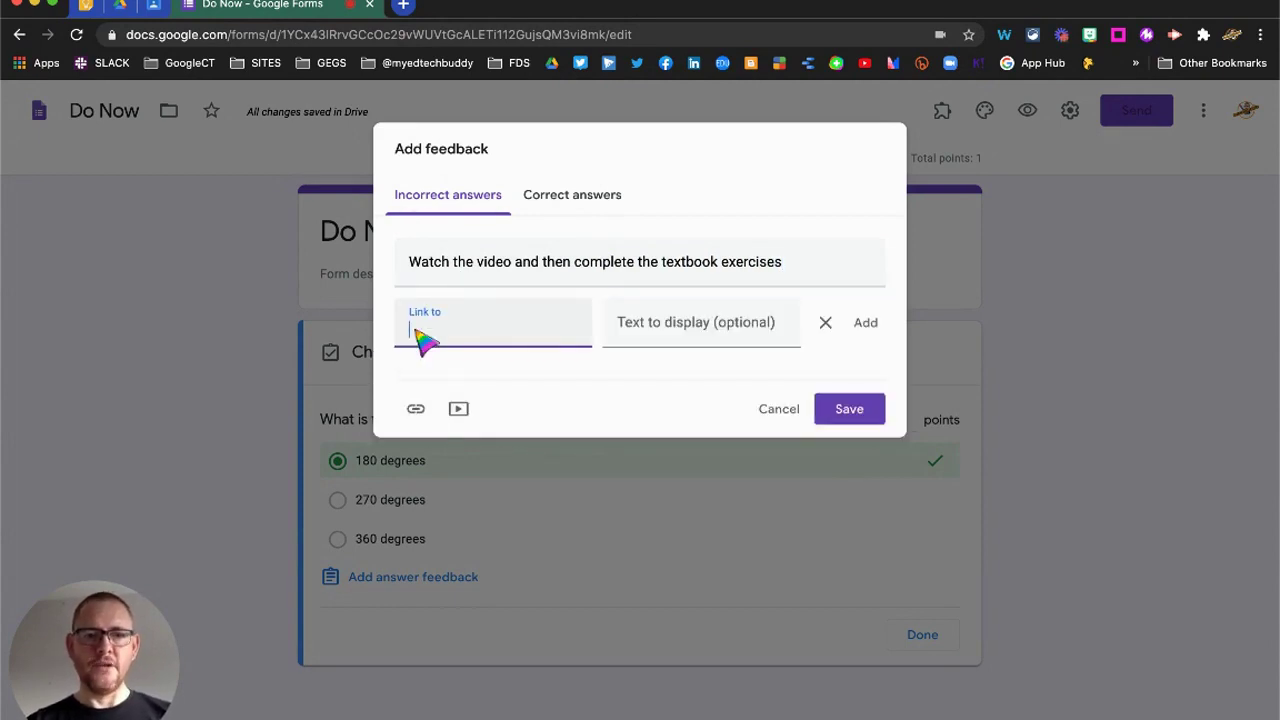
{"action": "left_click", "coordinate": [86, 8]}
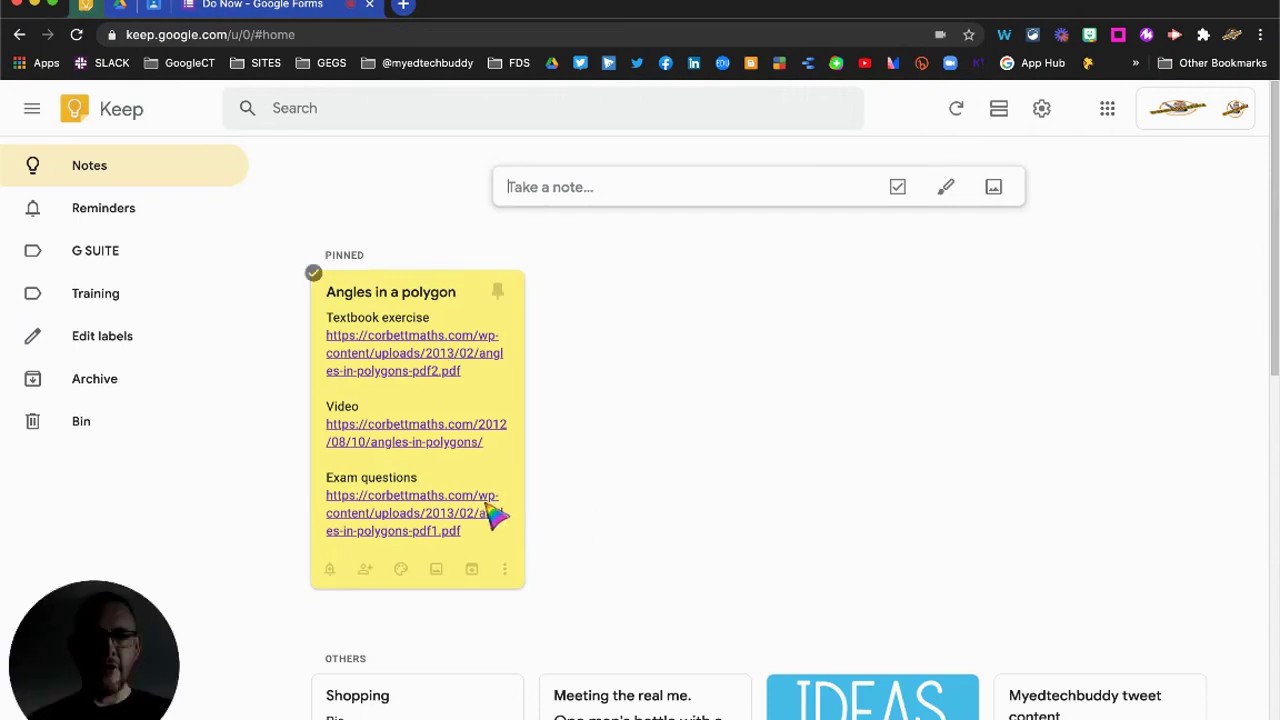
{"action": "left_click", "coordinate": [494, 408]}
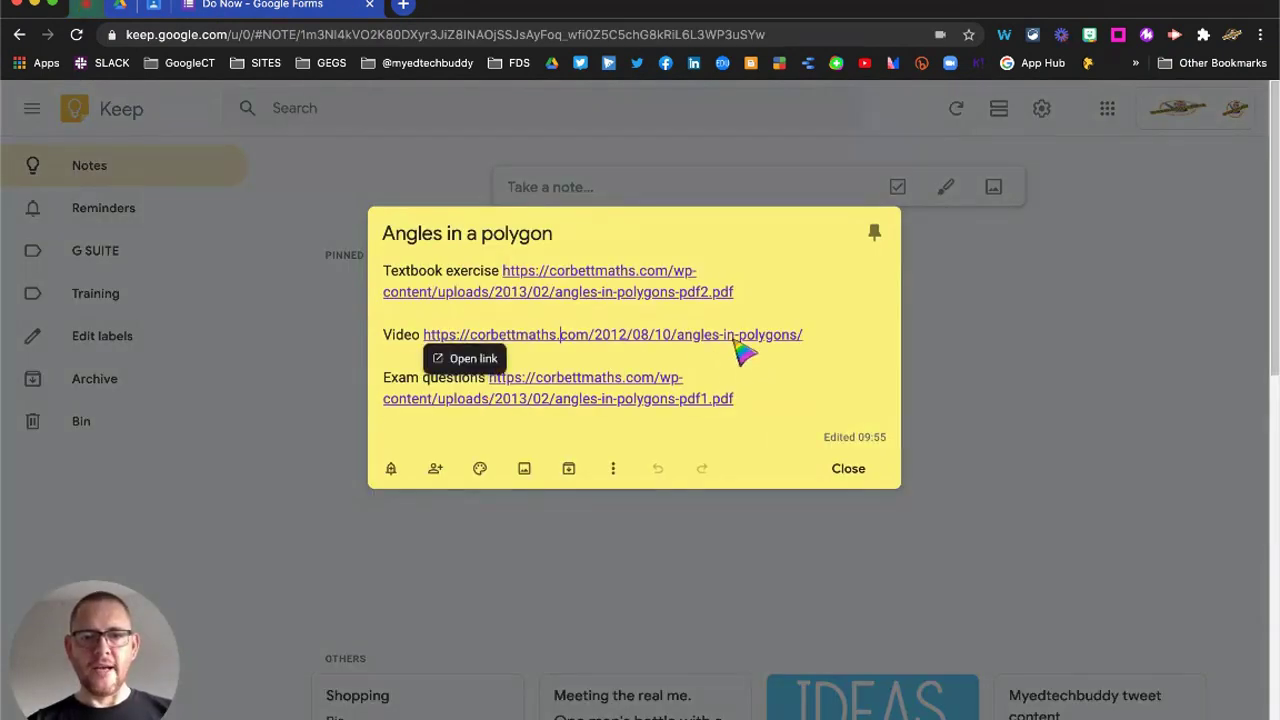
{"action": "left_click_drag", "start_coordinate": [806, 338], "coordinate": [428, 340]}
{"action": "key", "text": "super+c"}
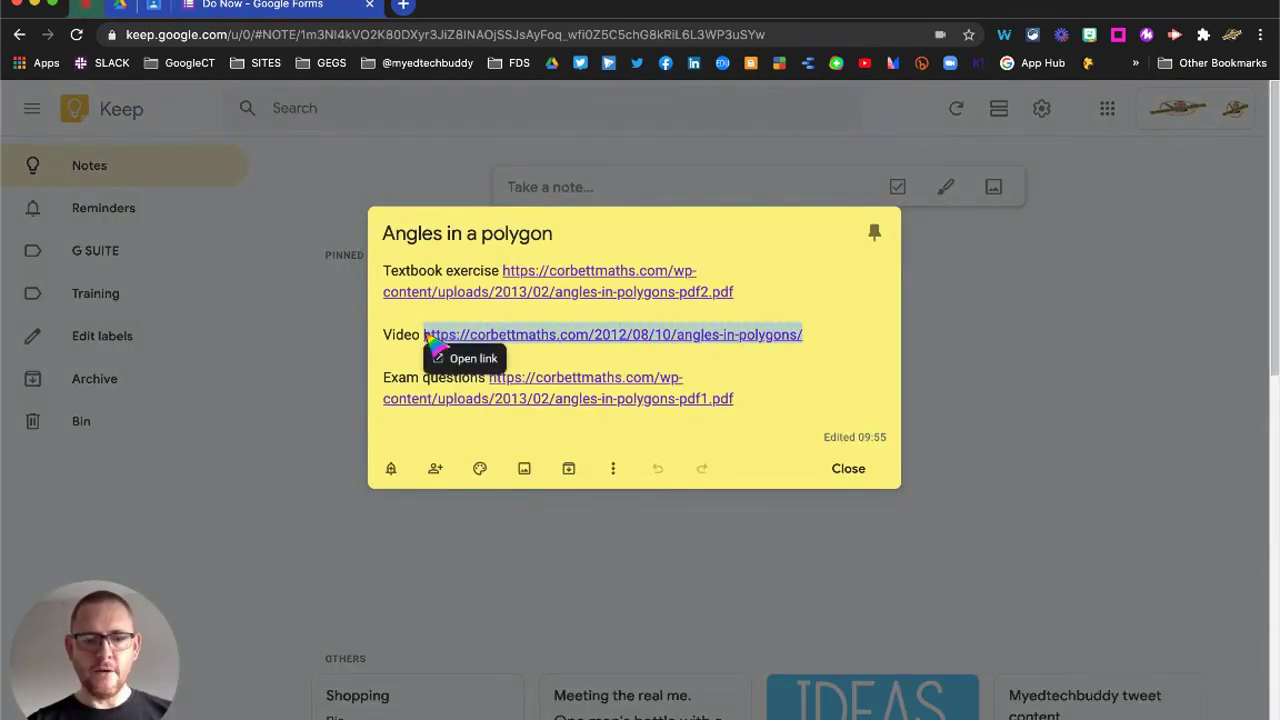
{"action": "left_click", "coordinate": [275, 8]}
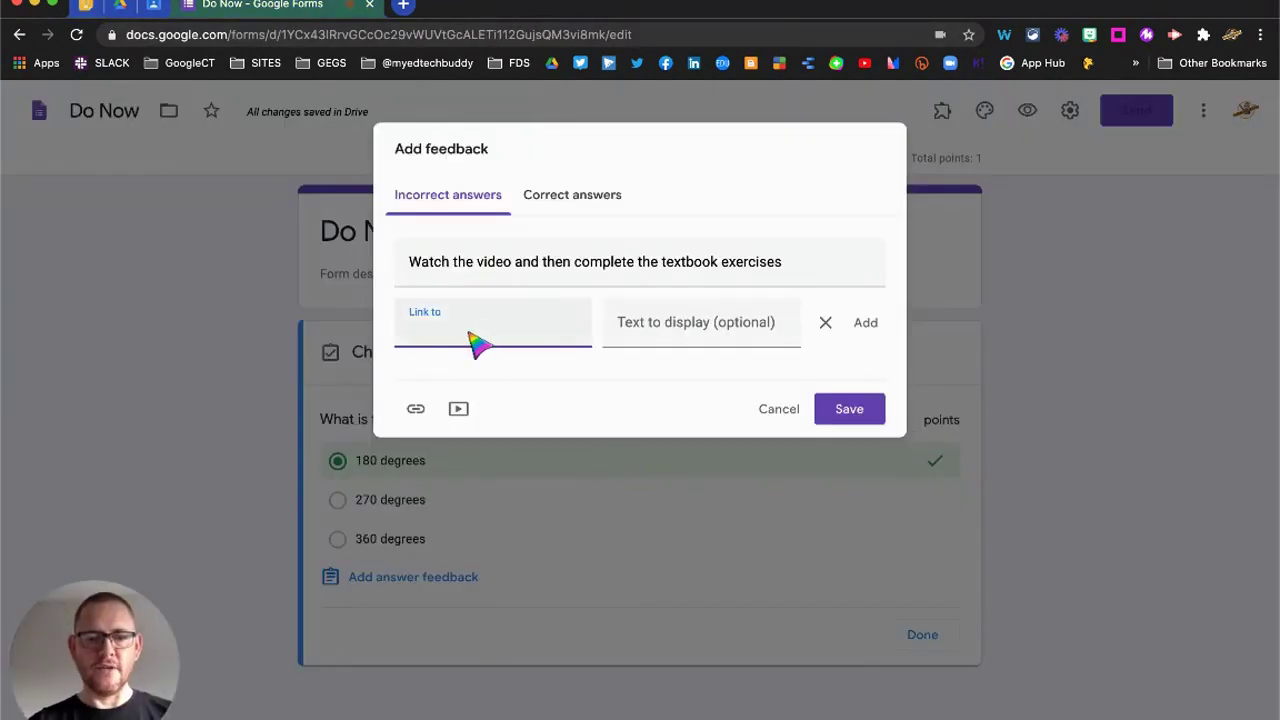
{"action": "key", "text": "super+v"}
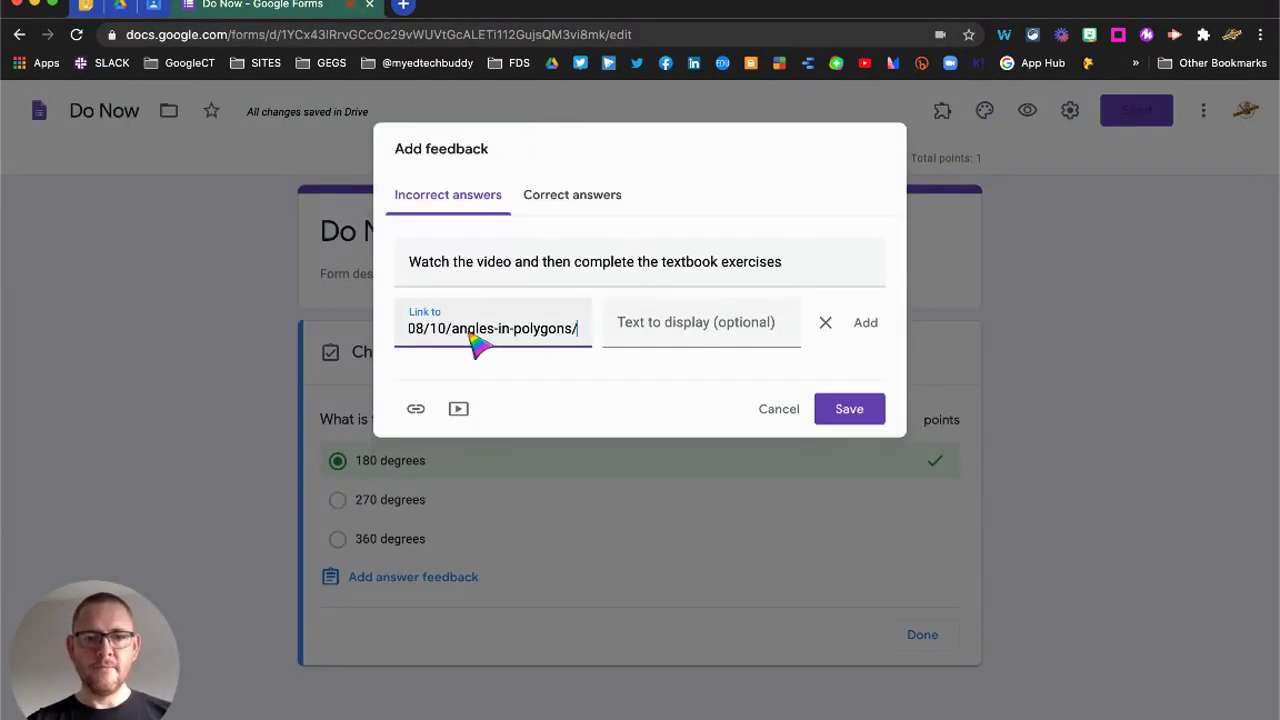
{"action": "left_click", "coordinate": [664, 338]}
{"action": "type", "text": "Video"}
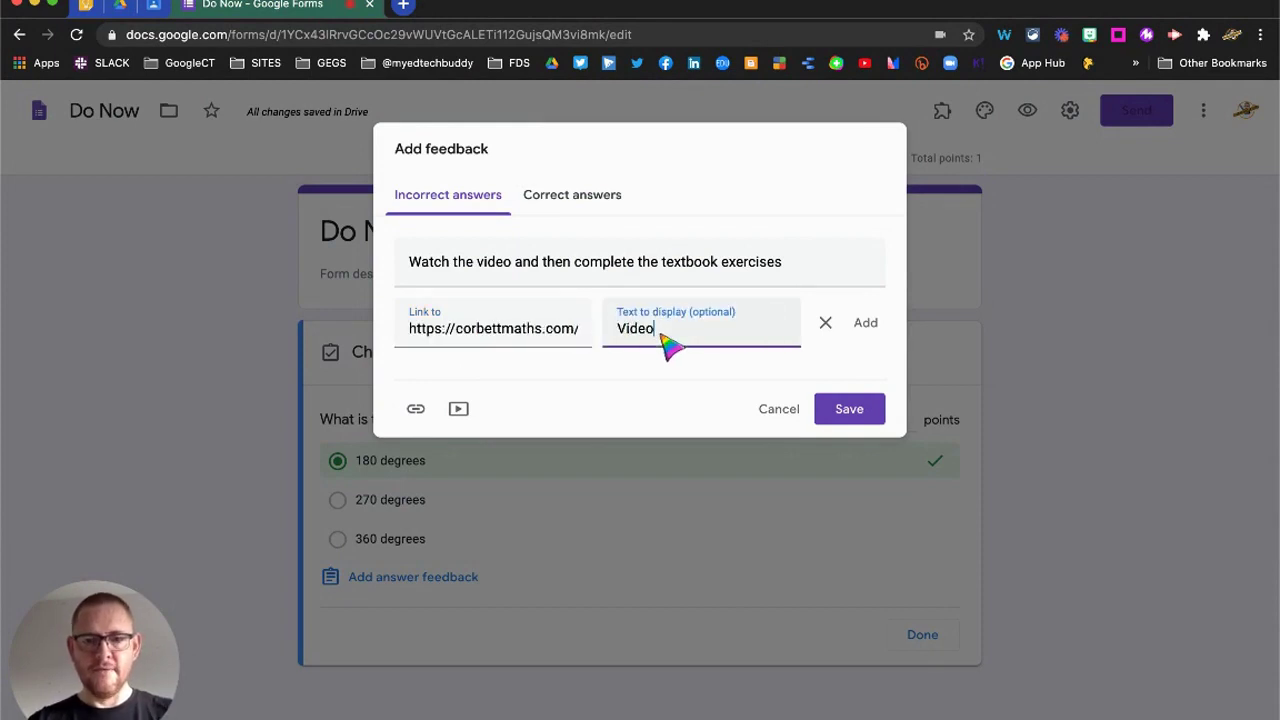
{"action": "left_click", "coordinate": [866, 323]}
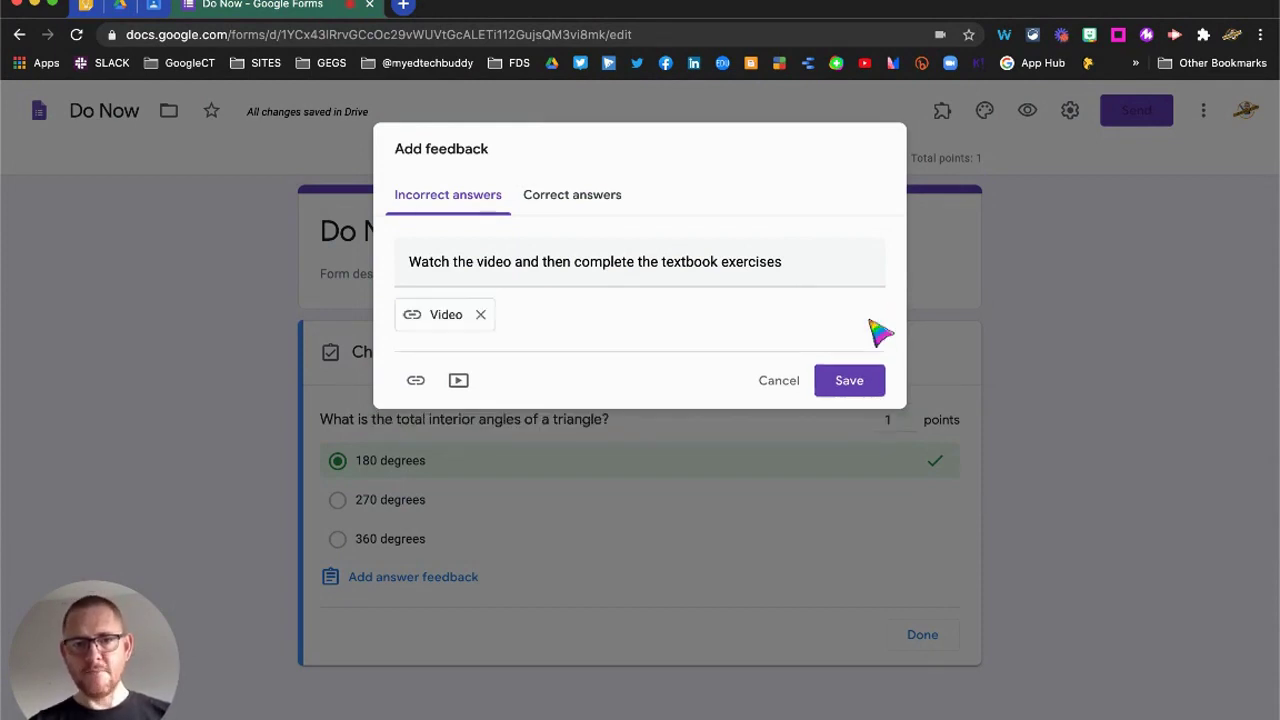
- Add a second link, 'textbook exercise', pointing to the angles-in-polygons PDF from the Keep note
{"action": "left_click", "coordinate": [415, 380]}
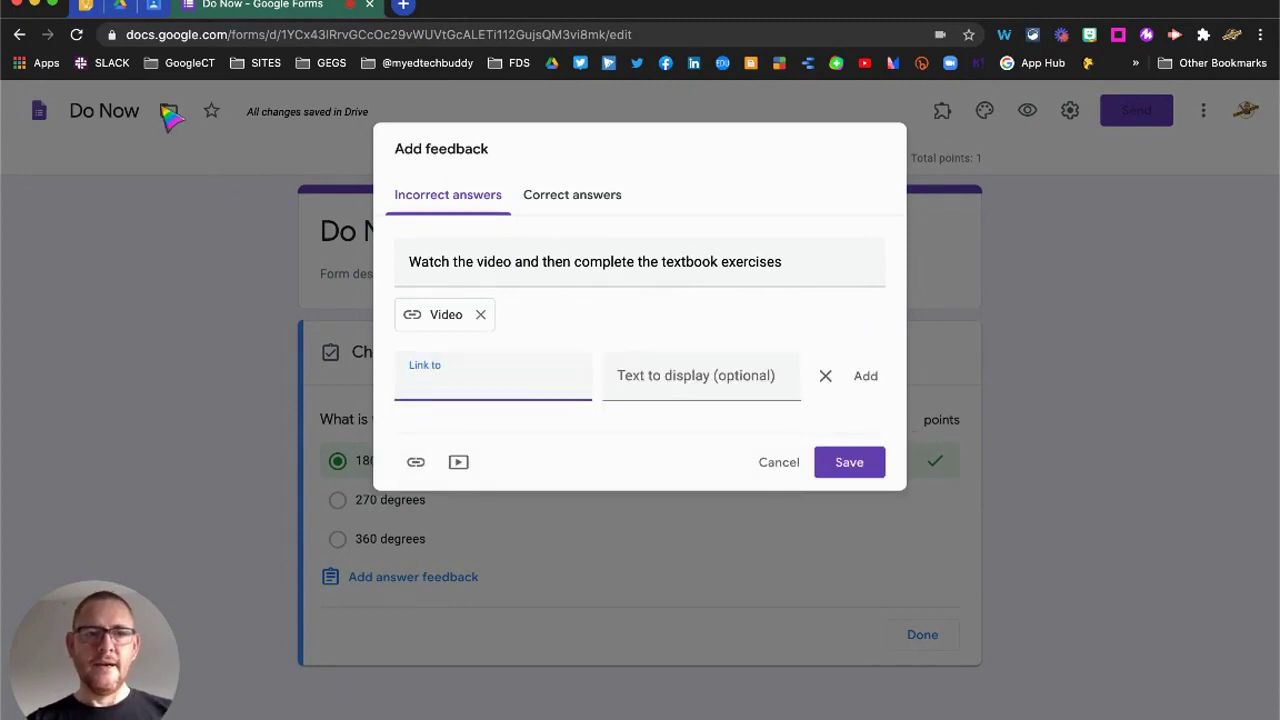
{"action": "left_click", "coordinate": [80, 8]}
{"action": "left_click_drag", "start_coordinate": [750, 298], "coordinate": [505, 278]}
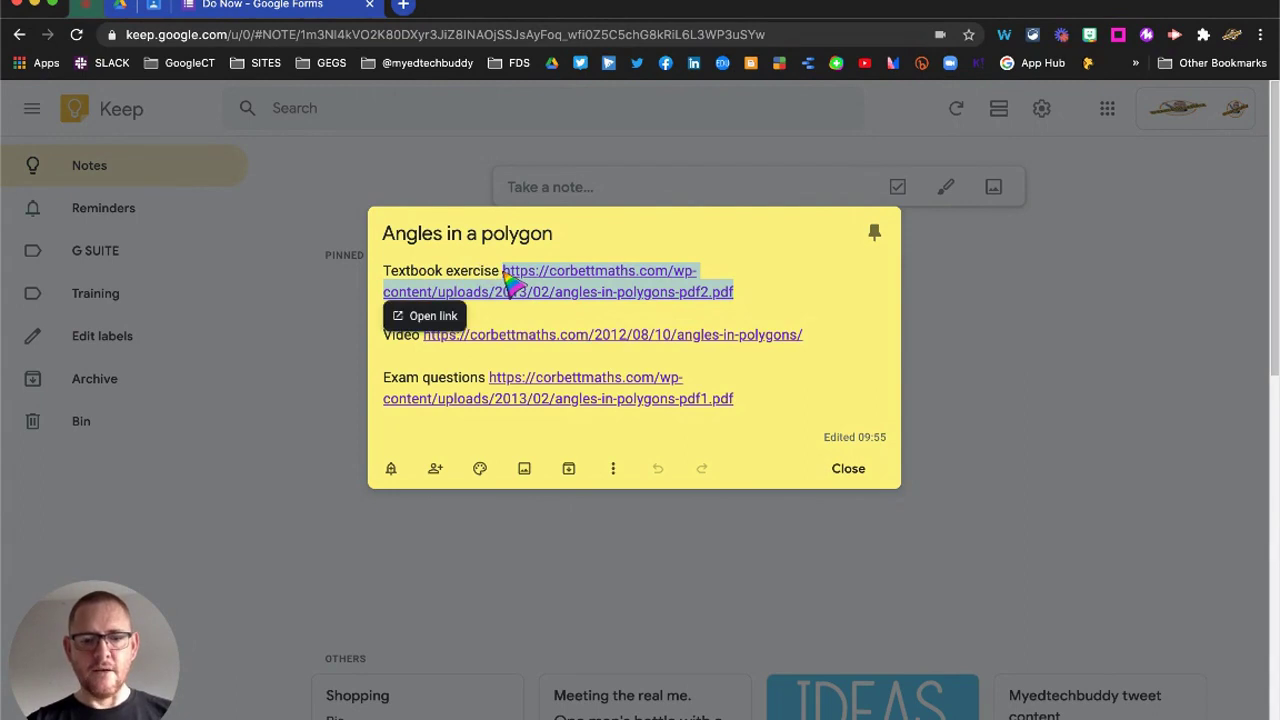
{"action": "left_click", "coordinate": [248, 8]}
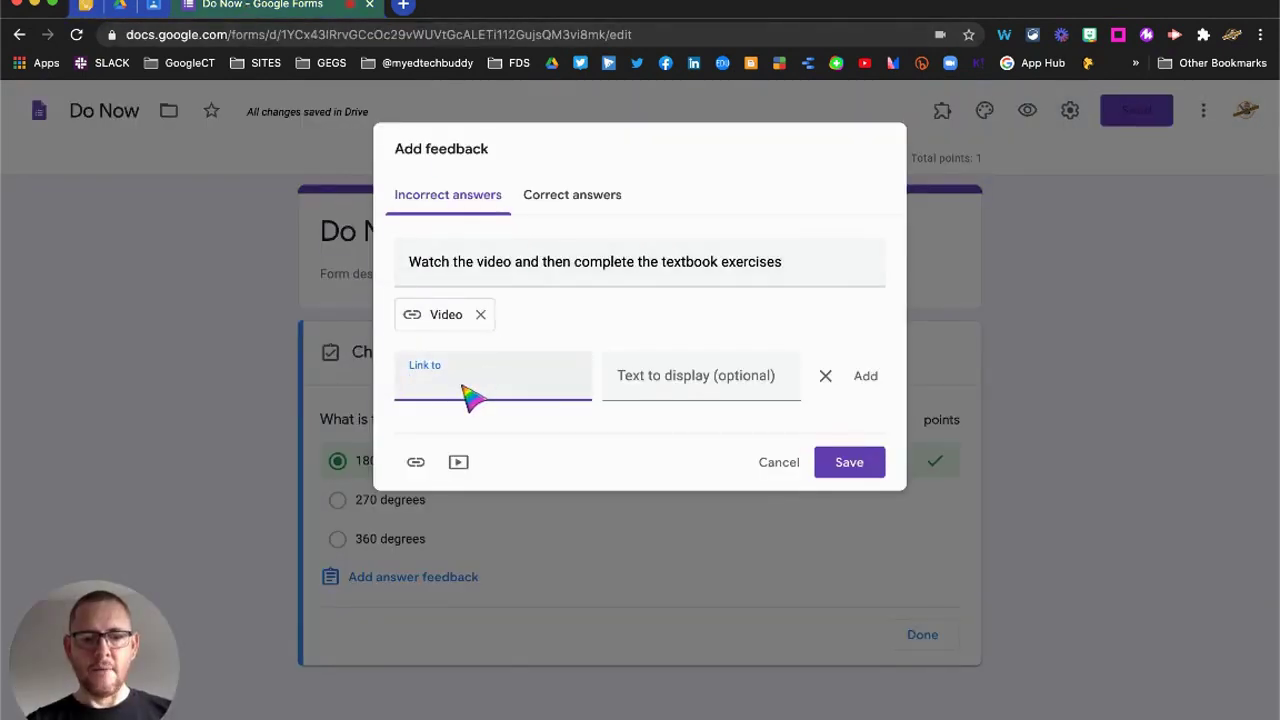
{"action": "key", "text": "super+v"}
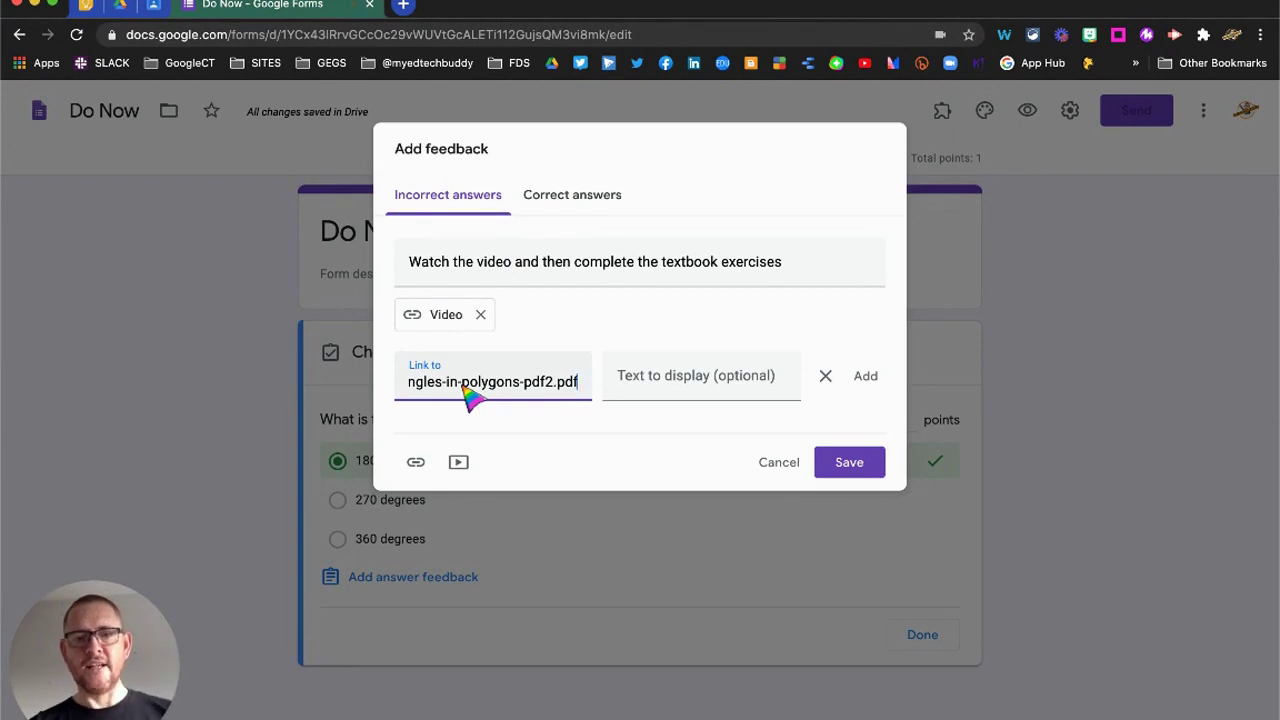
{"action": "left_click", "coordinate": [650, 394]}
{"action": "type", "text": "te"}
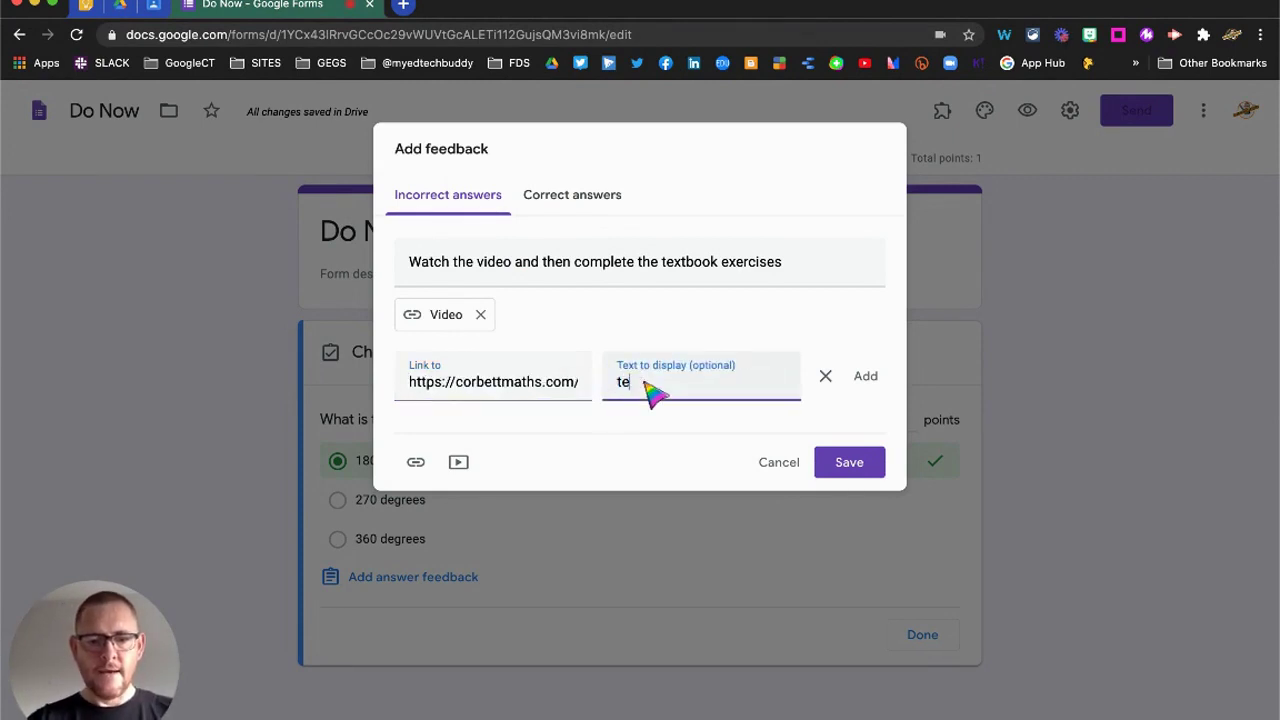
{"action": "type", "text": "xtbook "}
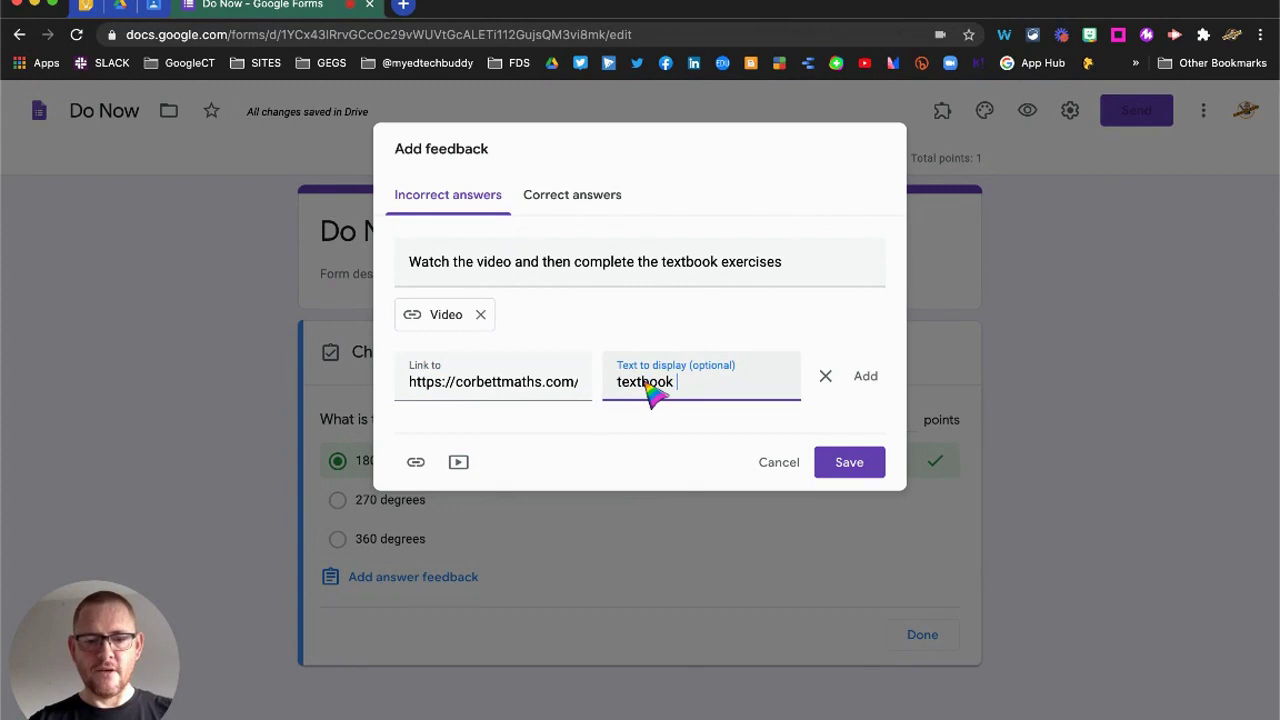
{"action": "type", "text": "exercises"}
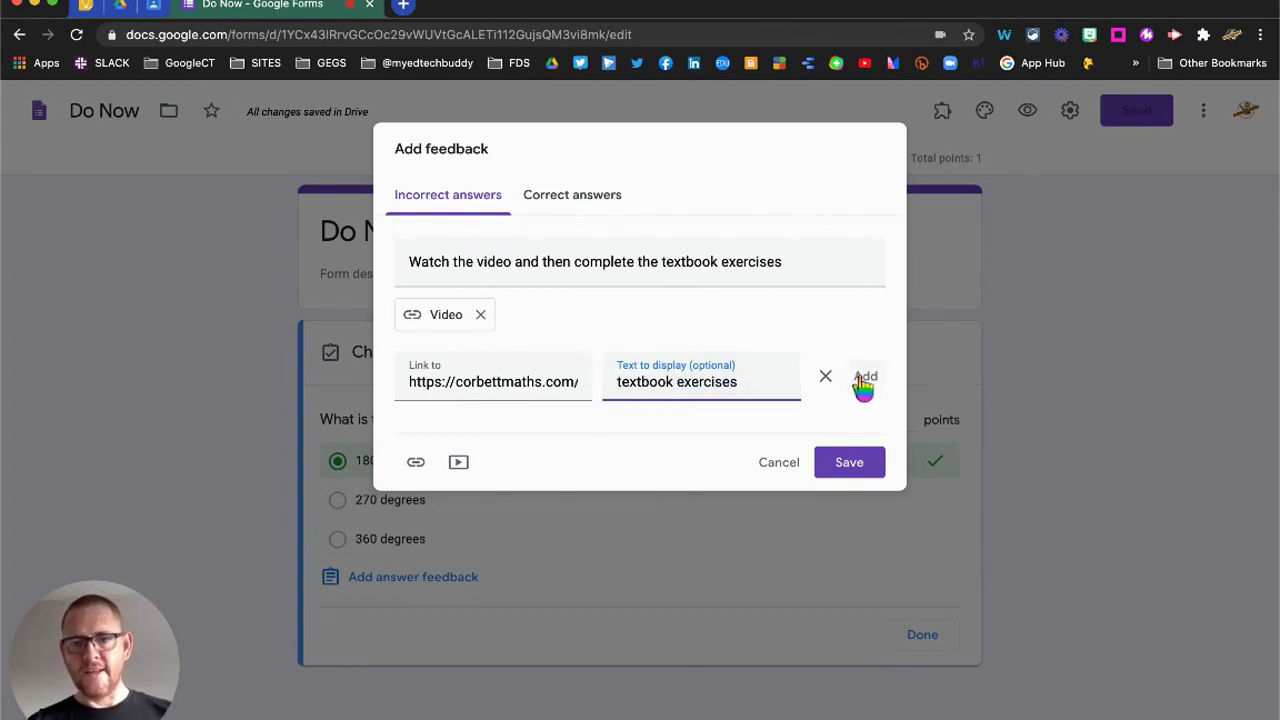
{"action": "left_click", "coordinate": [865, 376]}
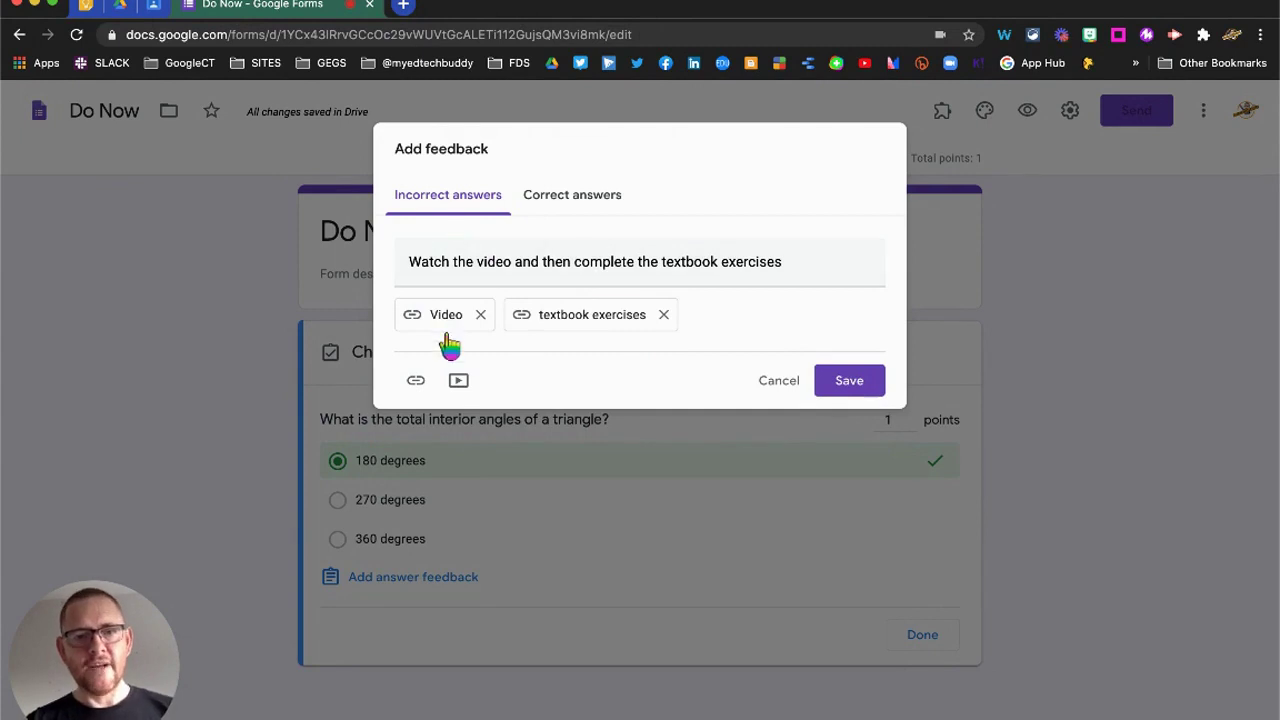
- Set the correct-answer feedback to 'Well done. Now try the exam questions to challenge yourself'
{"action": "left_click", "coordinate": [571, 200]}
{"action": "left_click", "coordinate": [518, 268]}
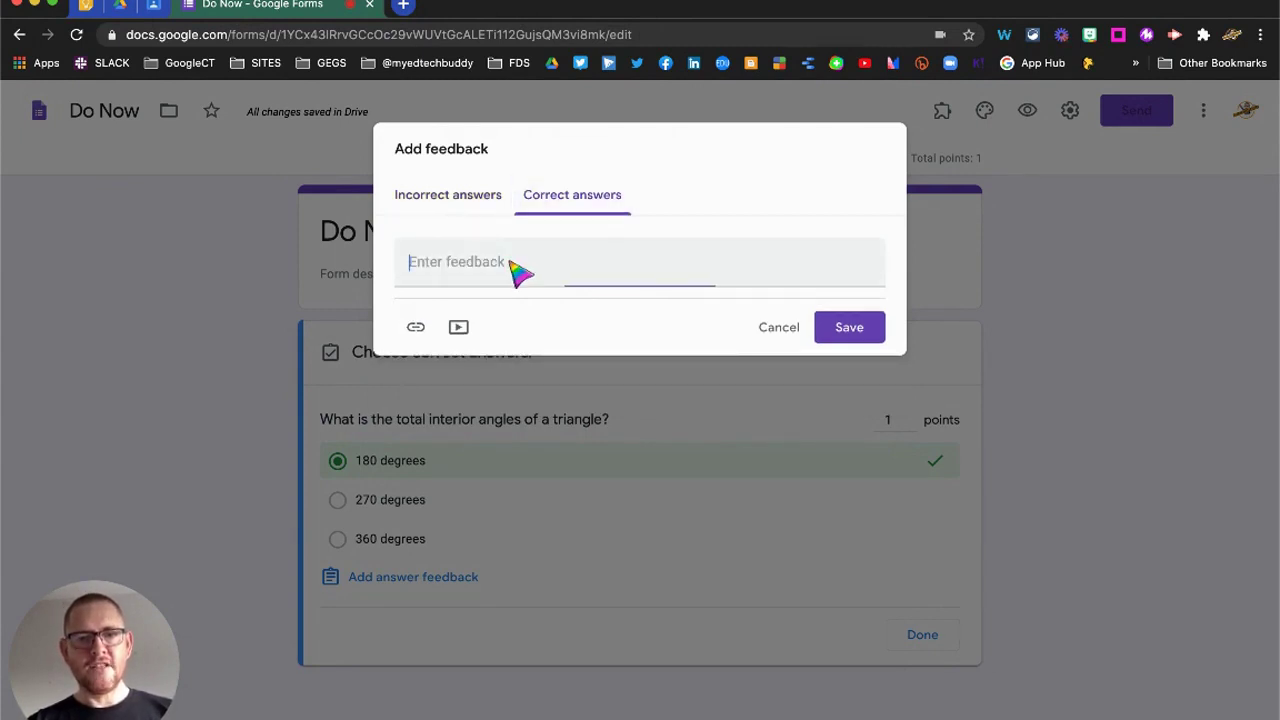
{"action": "type", "text": "Well done. Now tr"}
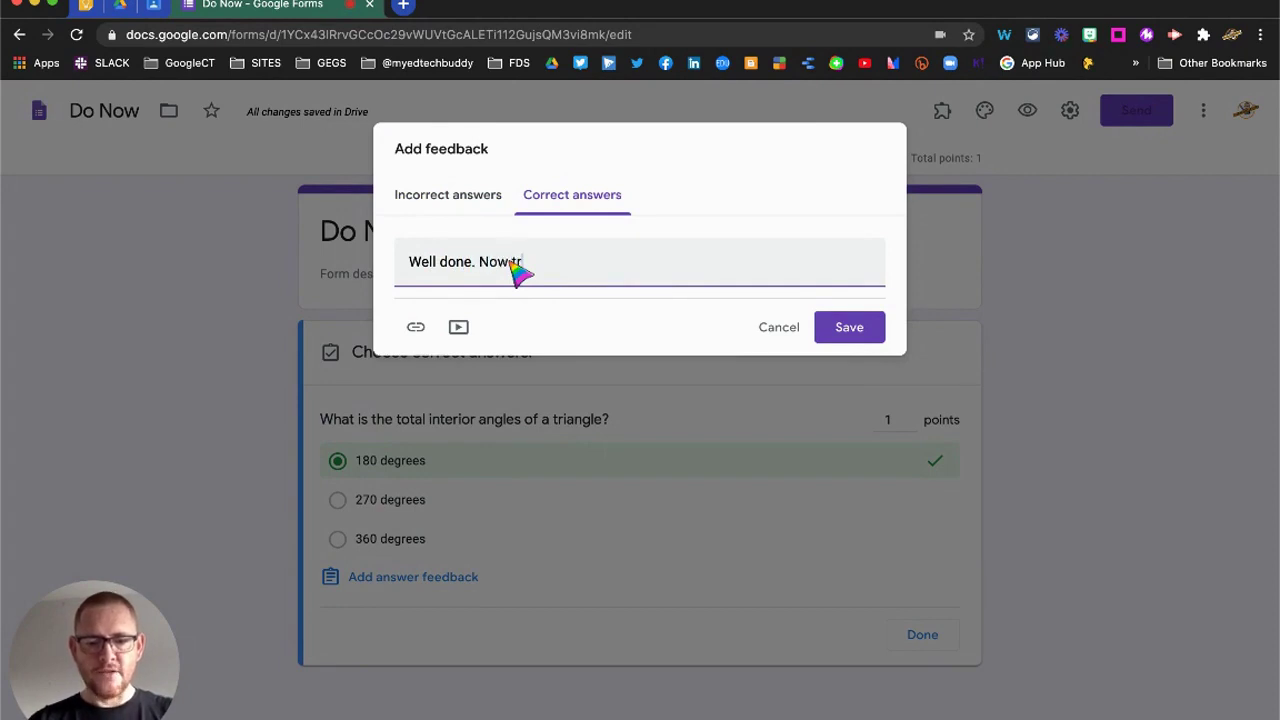
{"action": "type", "text": "y the "}
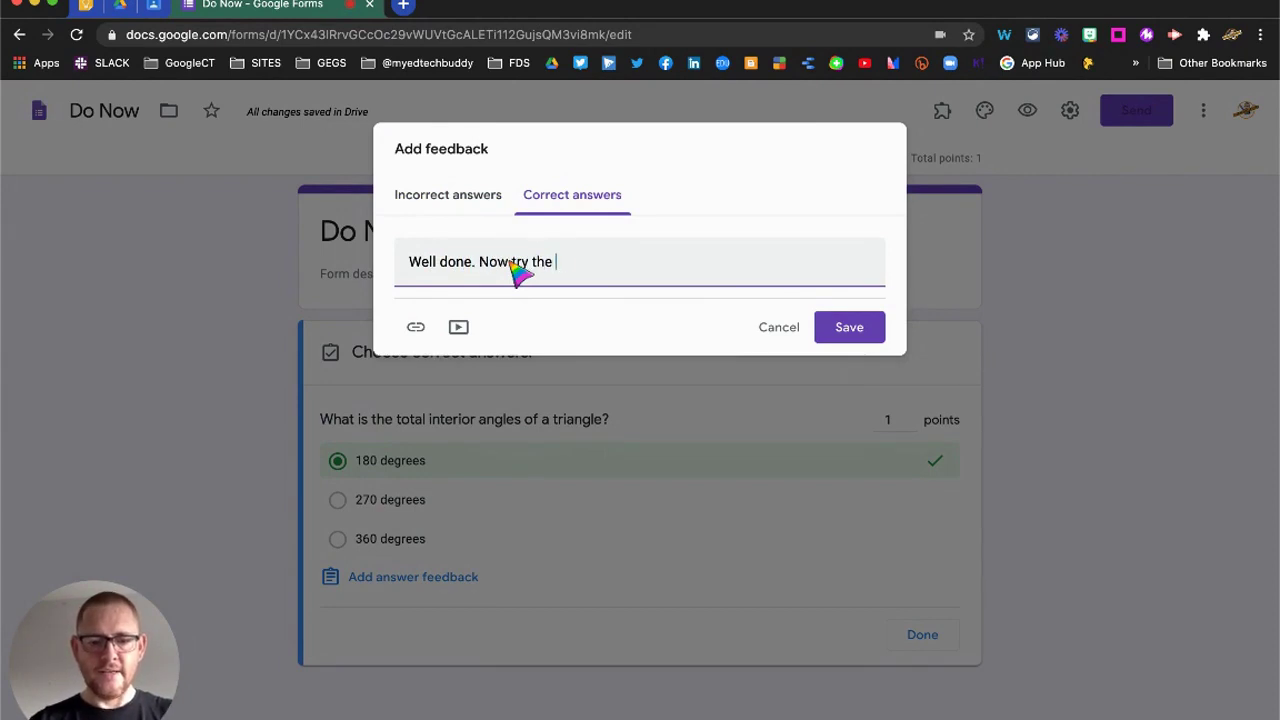
{"action": "type", "text": "exam questions "}
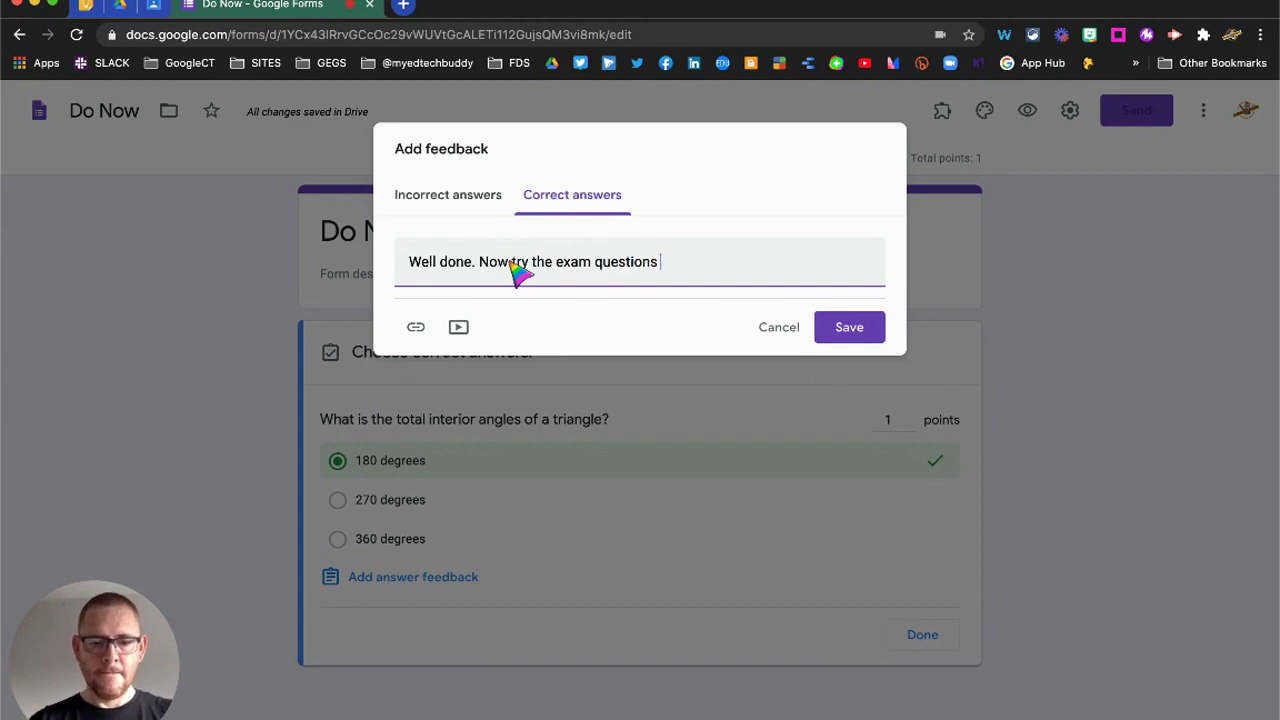
{"action": "type", "text": "to challenge yo"}
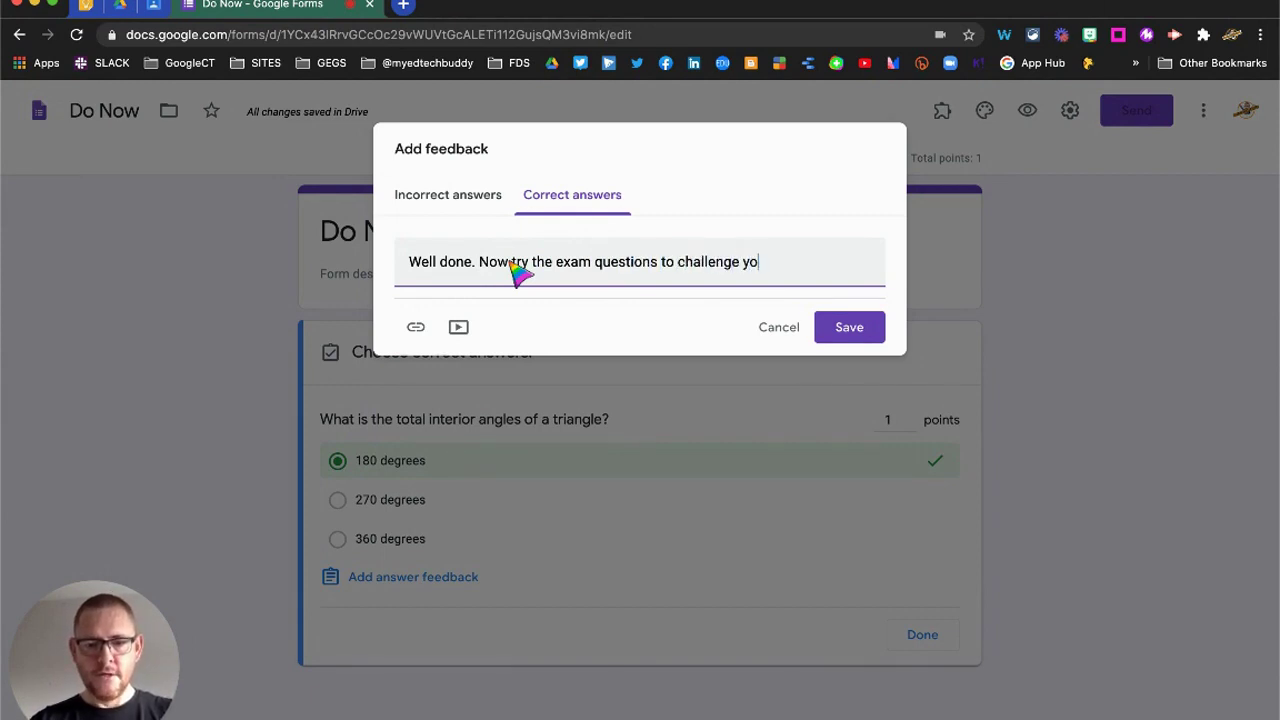
{"action": "type", "text": "urself"}
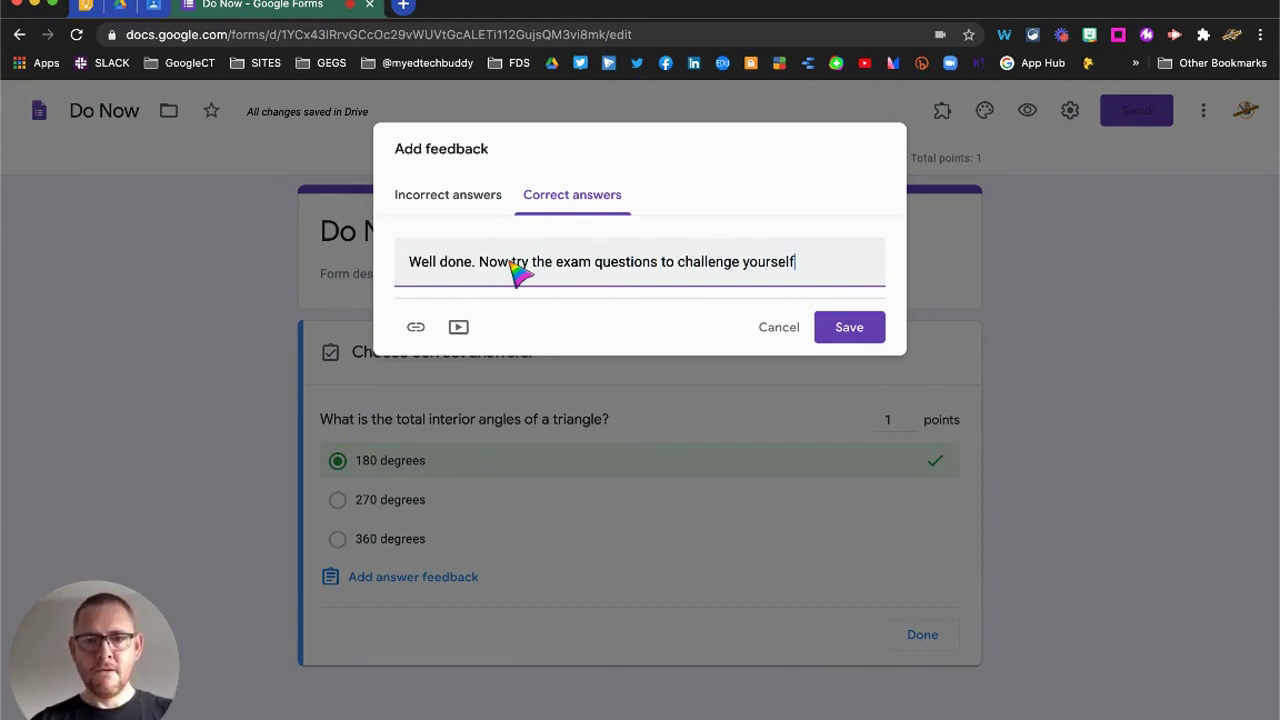
- Link 'exam questions' in the correct-answer feedback to the exam PDF from Keep, then save the feedback
{"action": "left_click", "coordinate": [416, 327]}
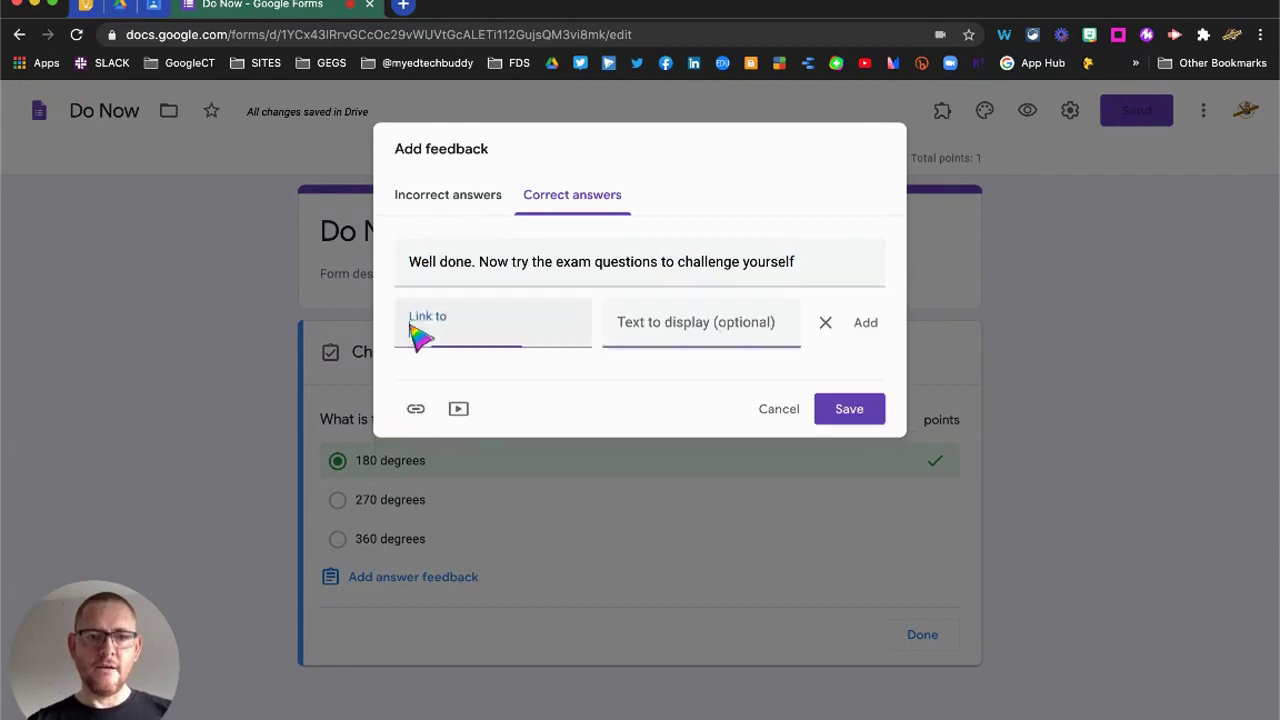
{"action": "left_click", "coordinate": [88, 10]}
{"action": "left_click", "coordinate": [752, 418]}
{"action": "left_click_drag", "start_coordinate": [745, 410], "coordinate": [493, 388]}
{"action": "key", "text": "ctrl+c"}
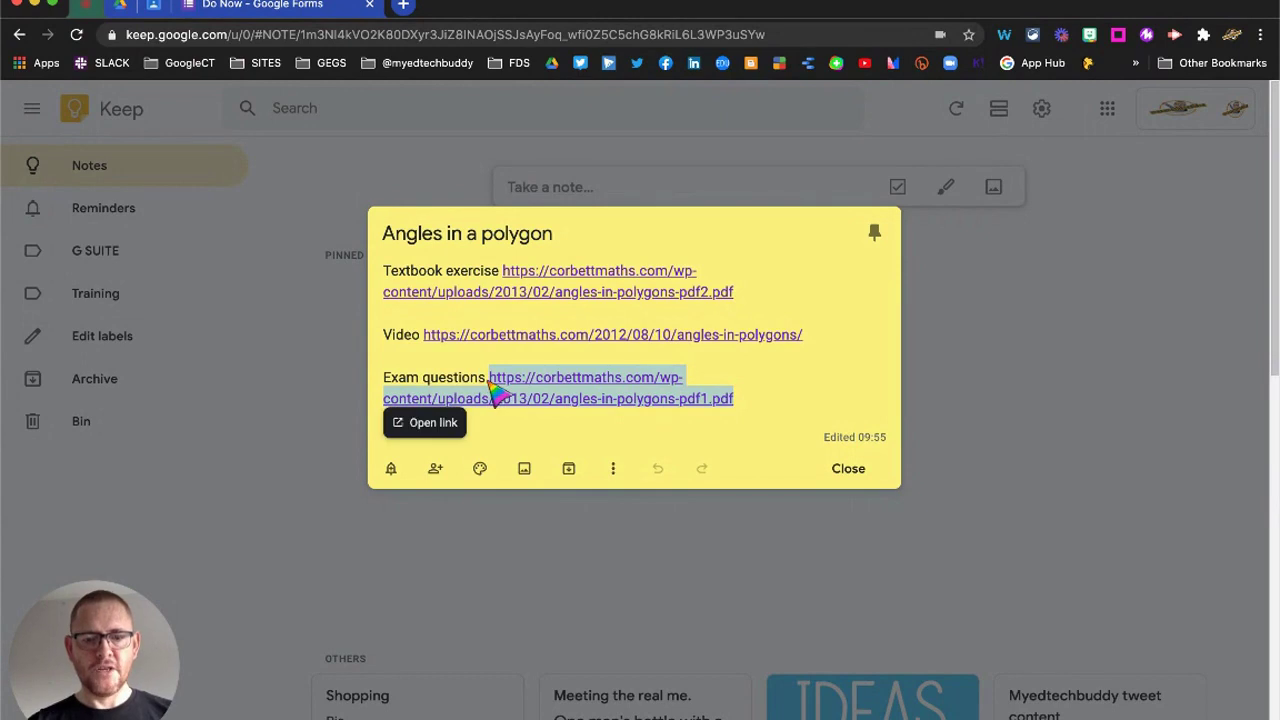
{"action": "left_click", "coordinate": [849, 470]}
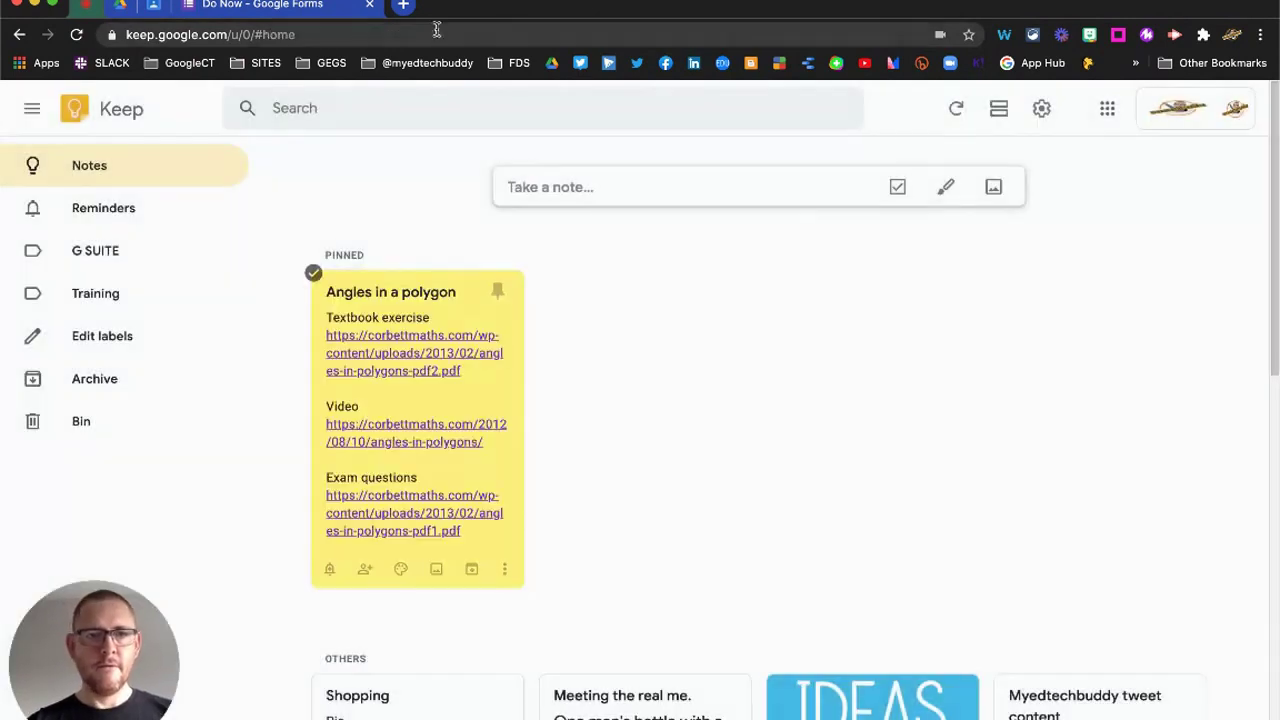
{"action": "left_click", "coordinate": [282, 14]}
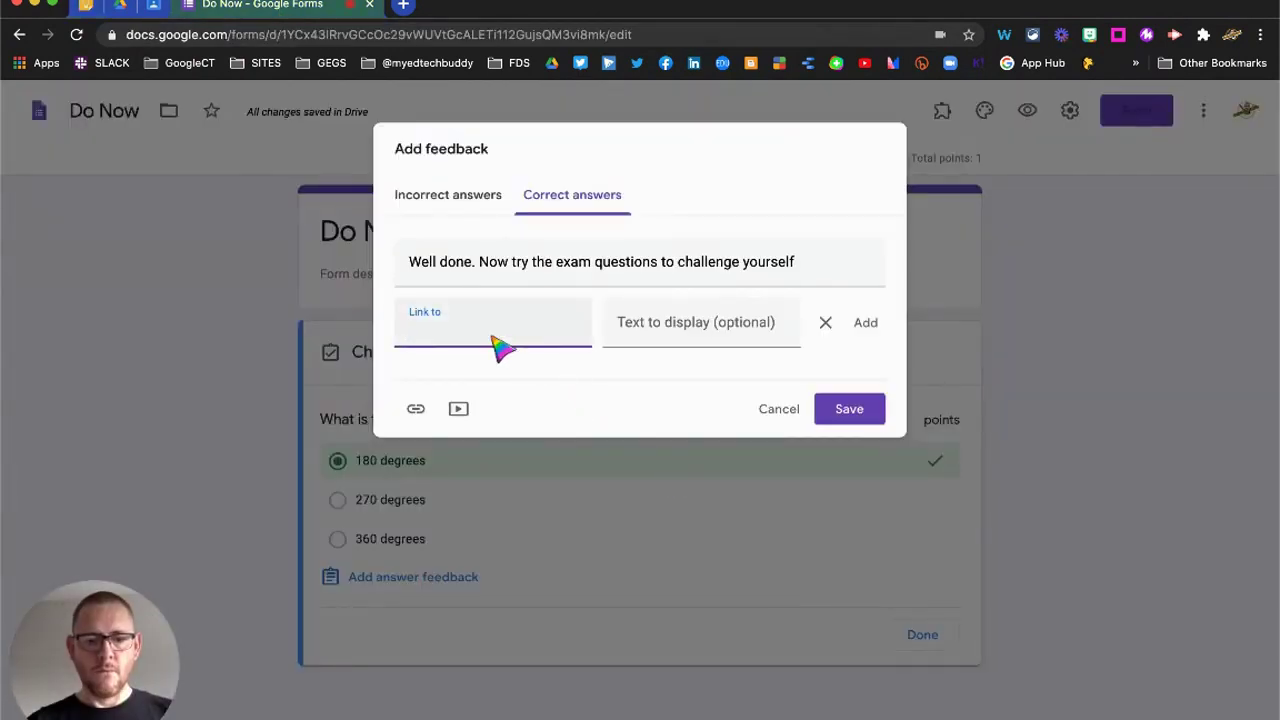
{"action": "key", "text": "ctrl+v"}
{"action": "left_click", "coordinate": [651, 340]}
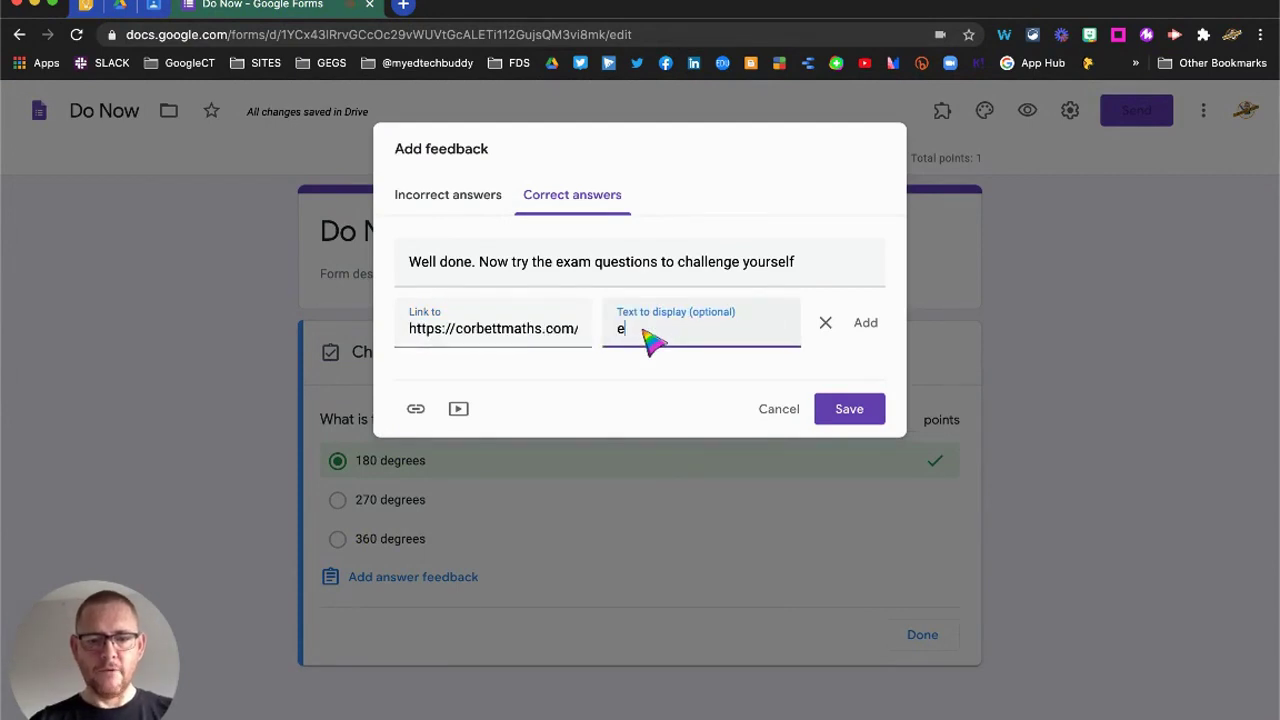
{"action": "type", "text": "exam questions"}
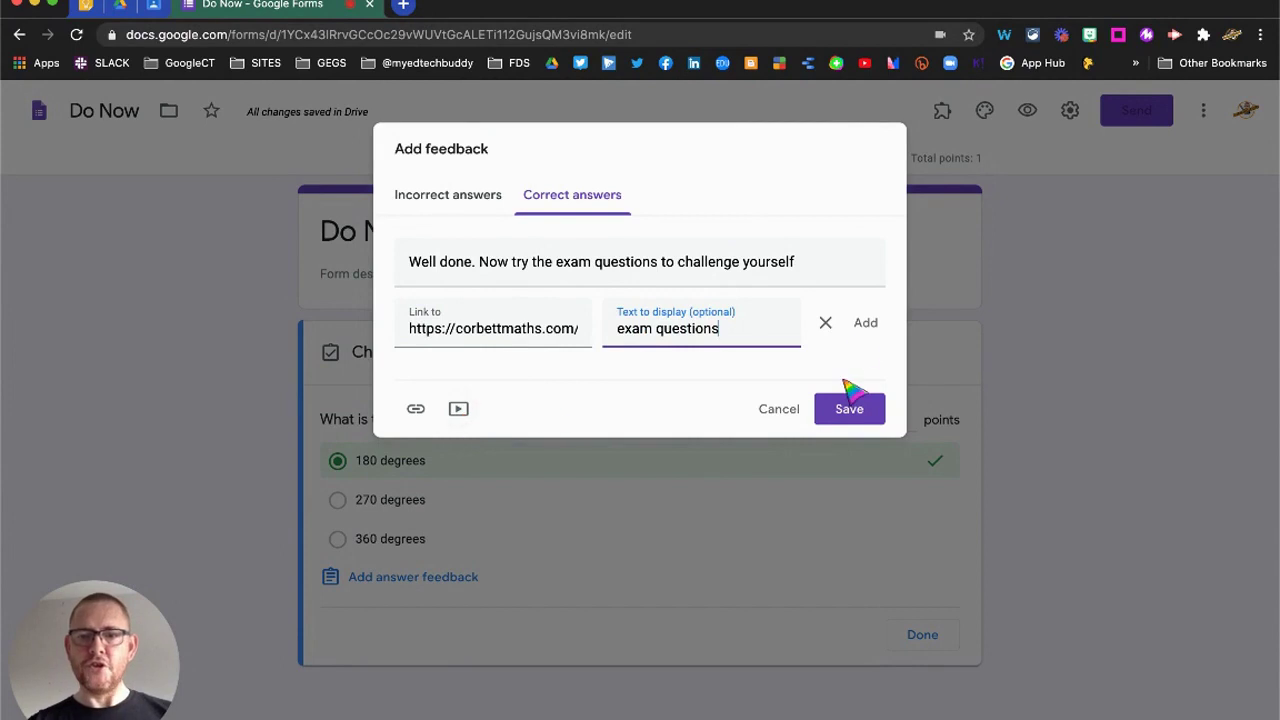
{"action": "left_click", "coordinate": [866, 324]}
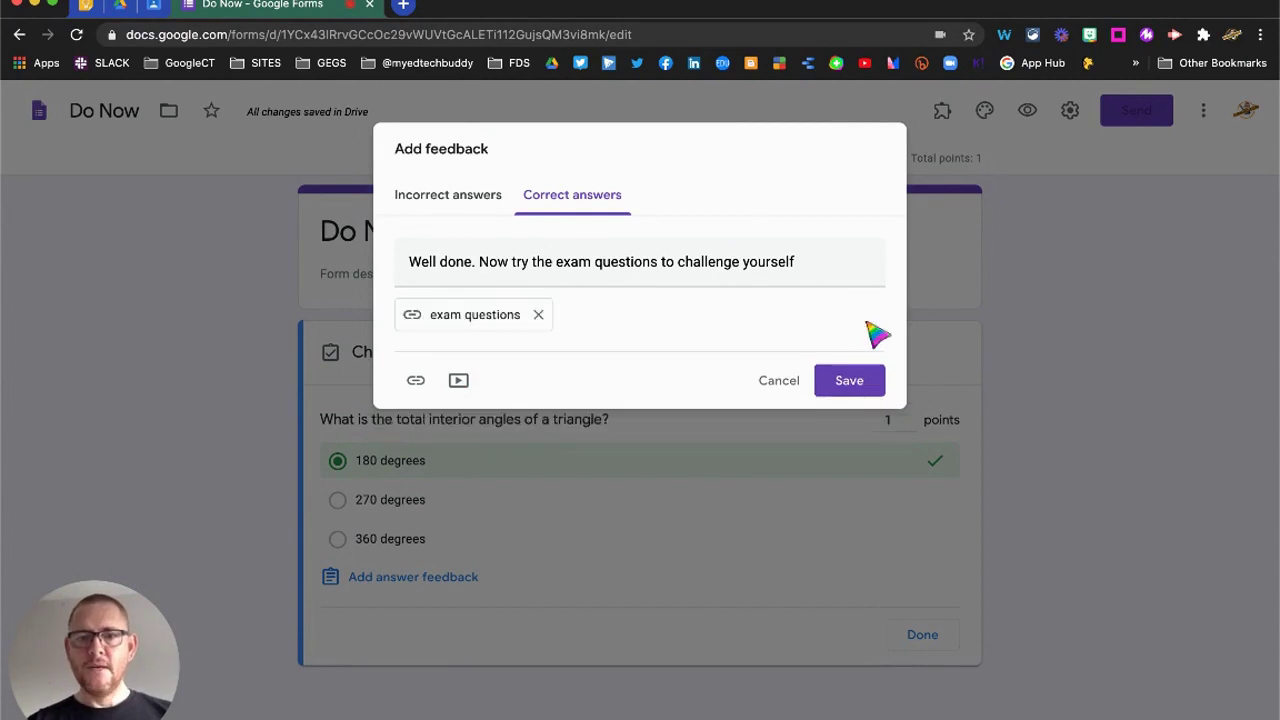
{"action": "left_click", "coordinate": [843, 388]}
- Review both feedback messages and finish editing the triangle question's answer key
{"action": "scroll", "coordinate": [691, 563], "scroll_direction": "down", "scroll_amount": 3}
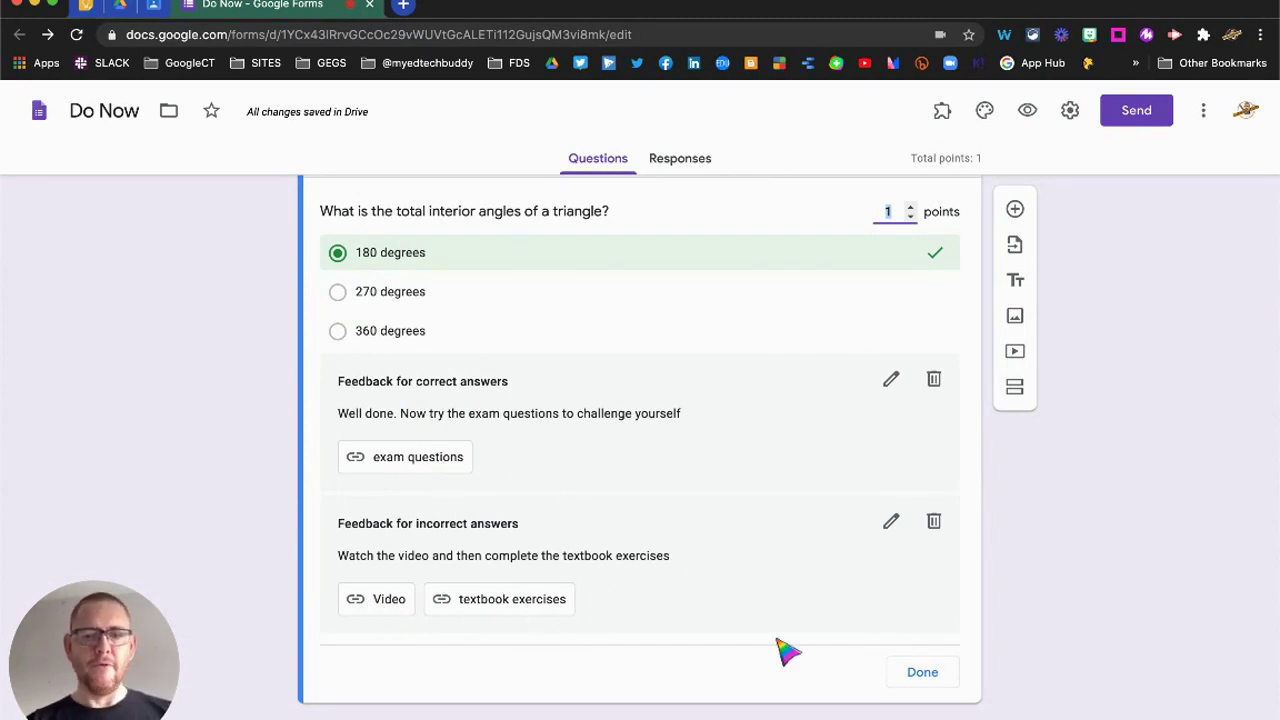
{"action": "left_click", "coordinate": [922, 674]}
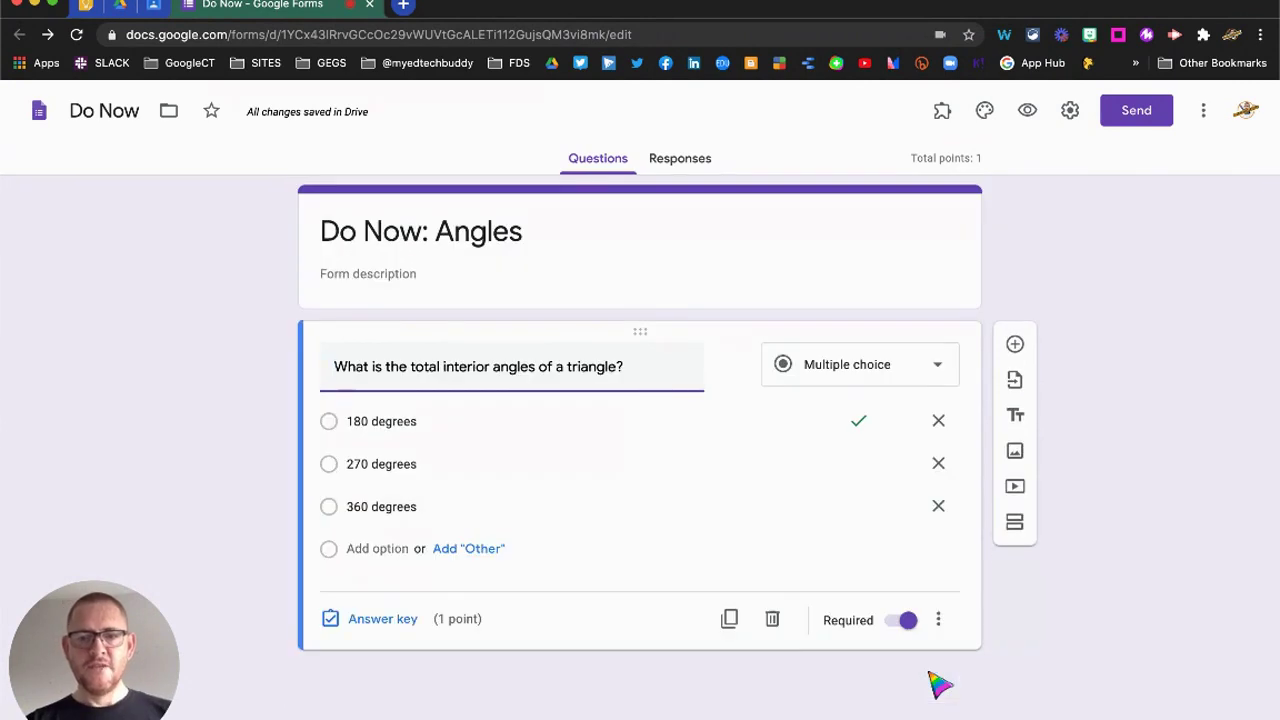
- Return to Classroom and assign 'Do now: Angles in a polygon' to all students
{"action": "left_click", "coordinate": [155, 10]}
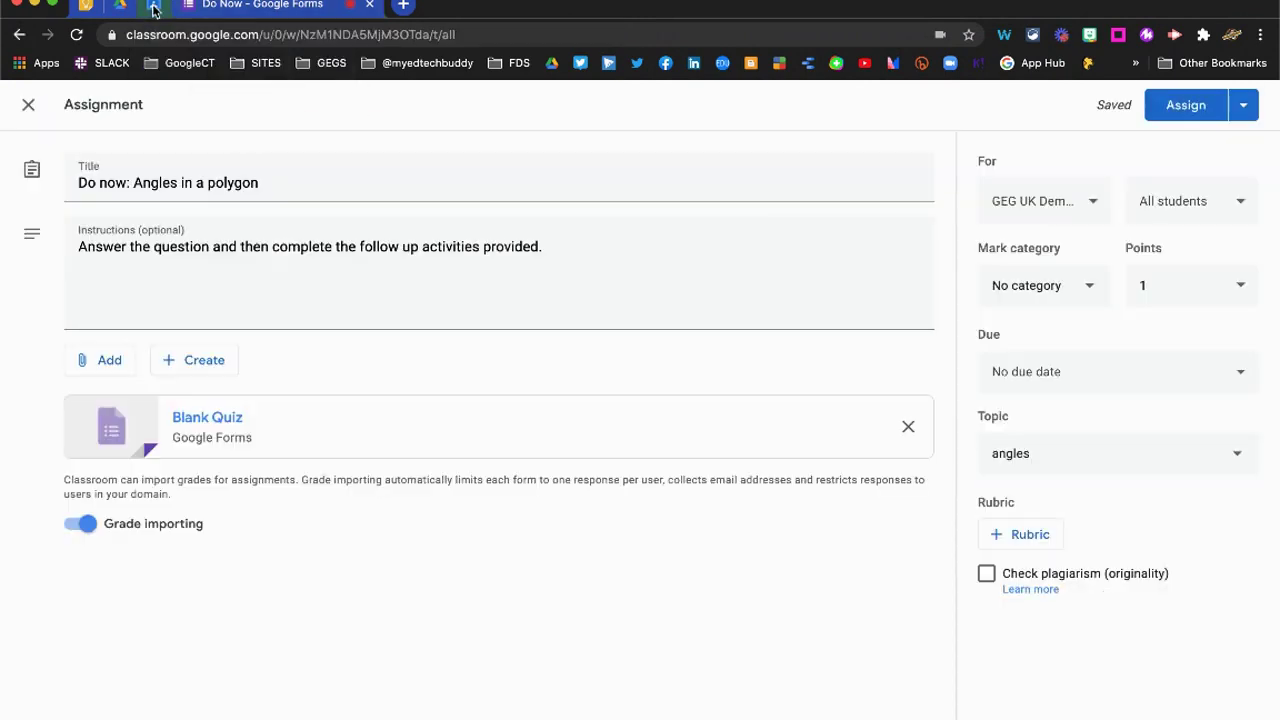
{"action": "left_click", "coordinate": [1192, 110]}
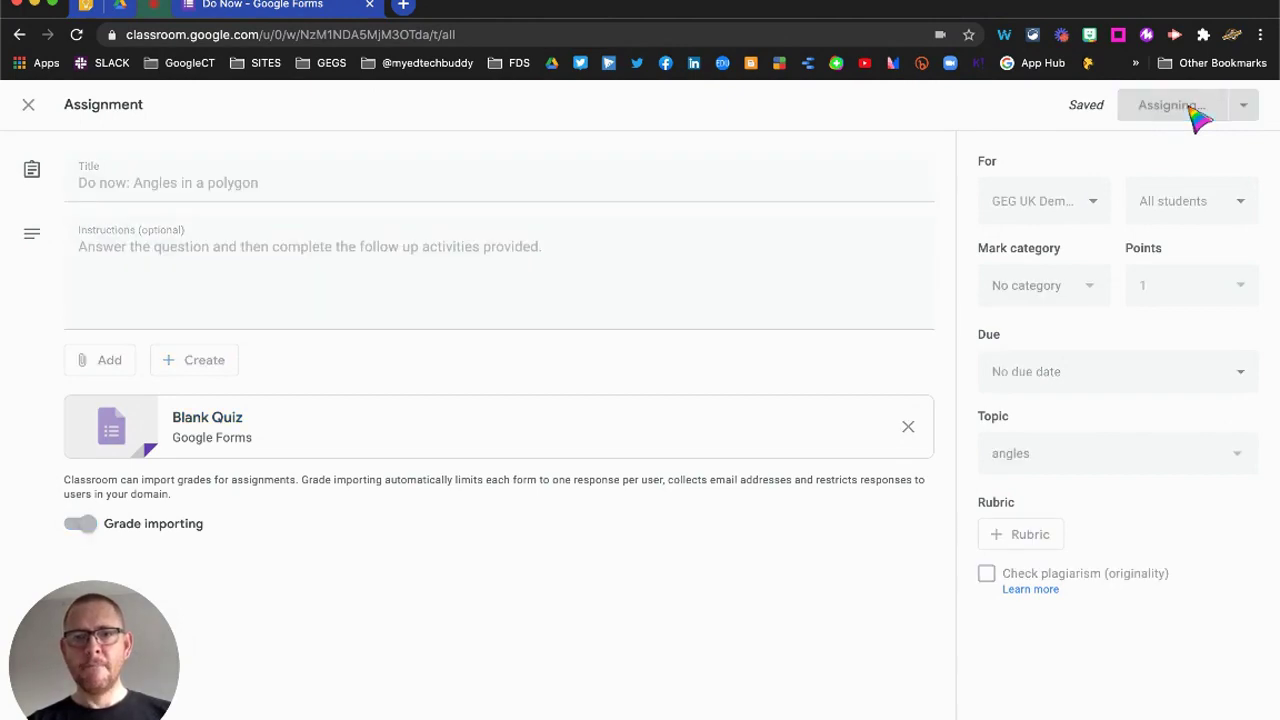